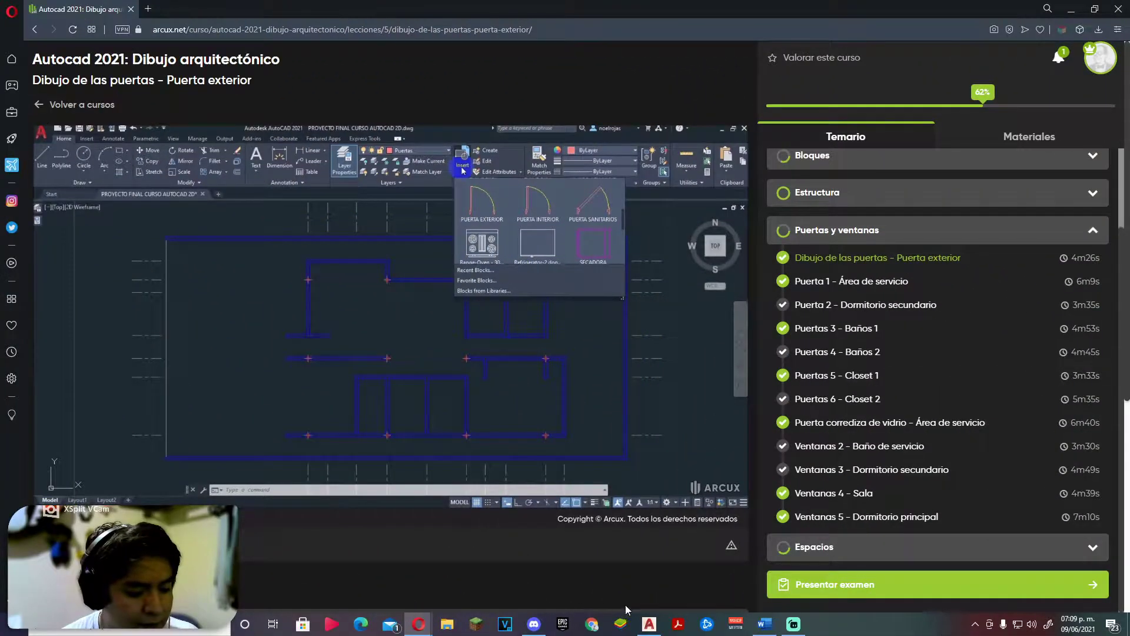
Step: Return from the Arcux lesson to the Curso AutoCAD 2021 floor plan drawing
click(648, 624)
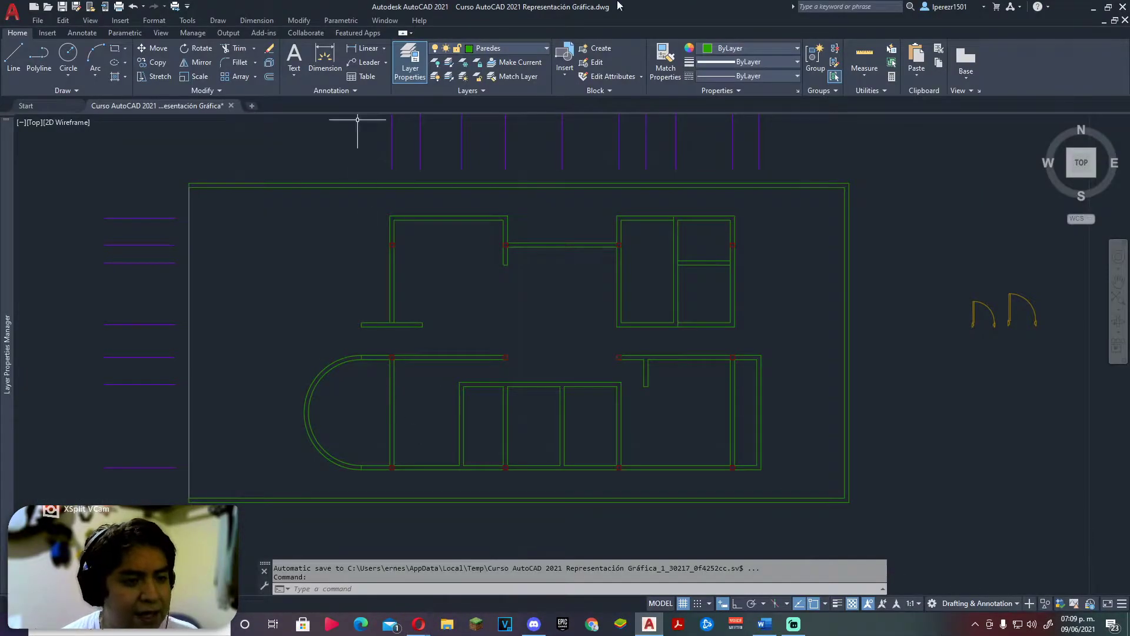
Step: Insert the pta. de 0.80 m door block, then delete the misplaced copy
middle_drag(1057, 335, 1032, 336)
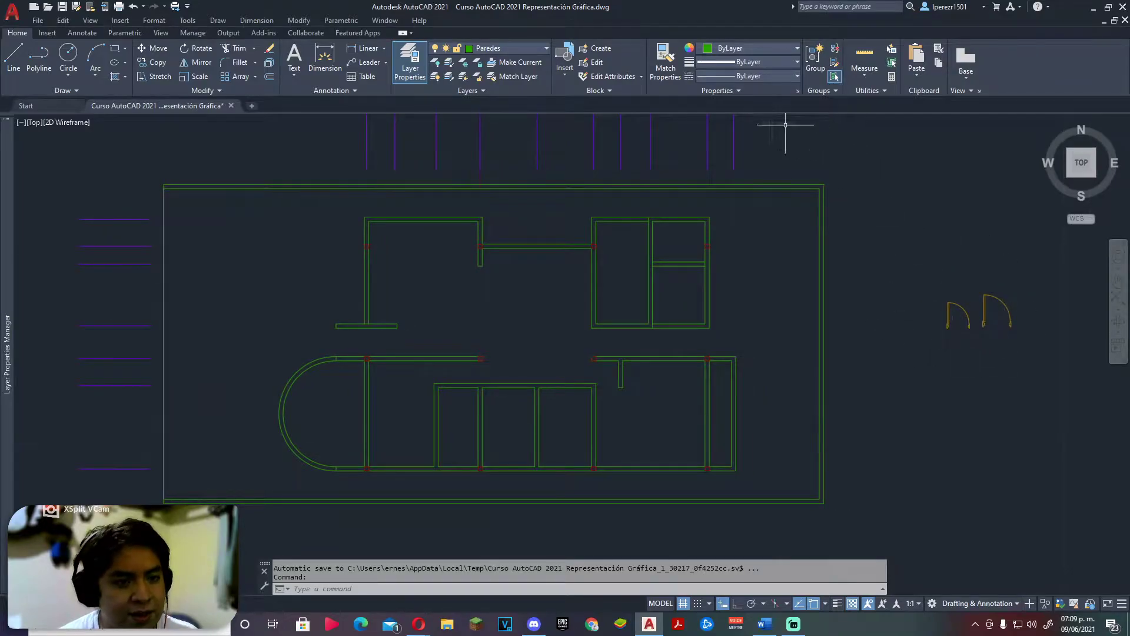
click(567, 75)
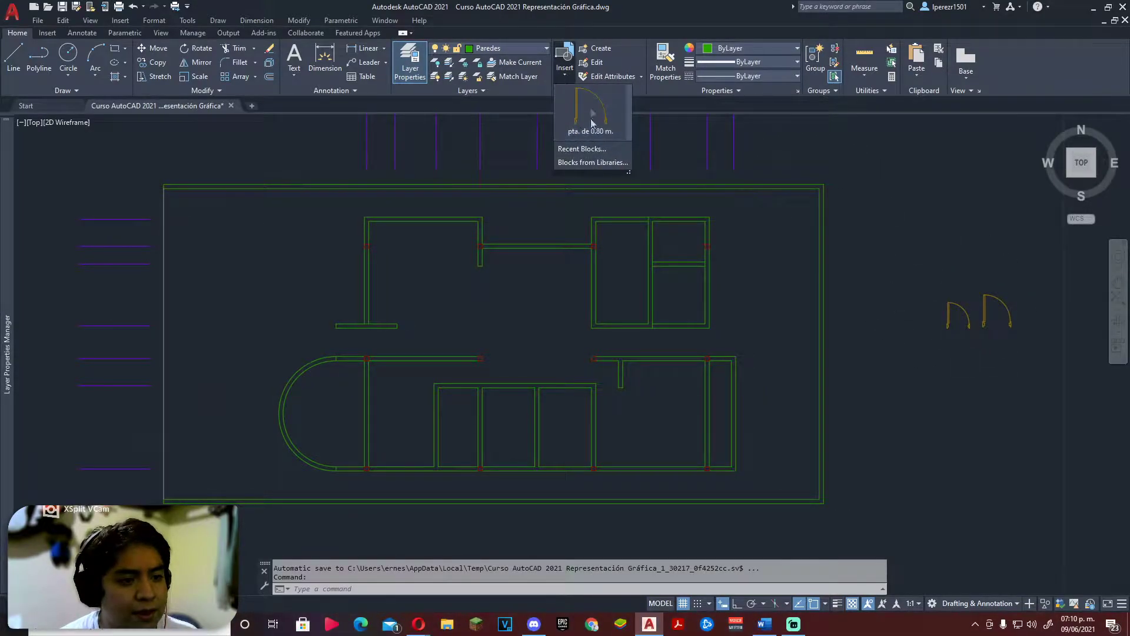
click(580, 129)
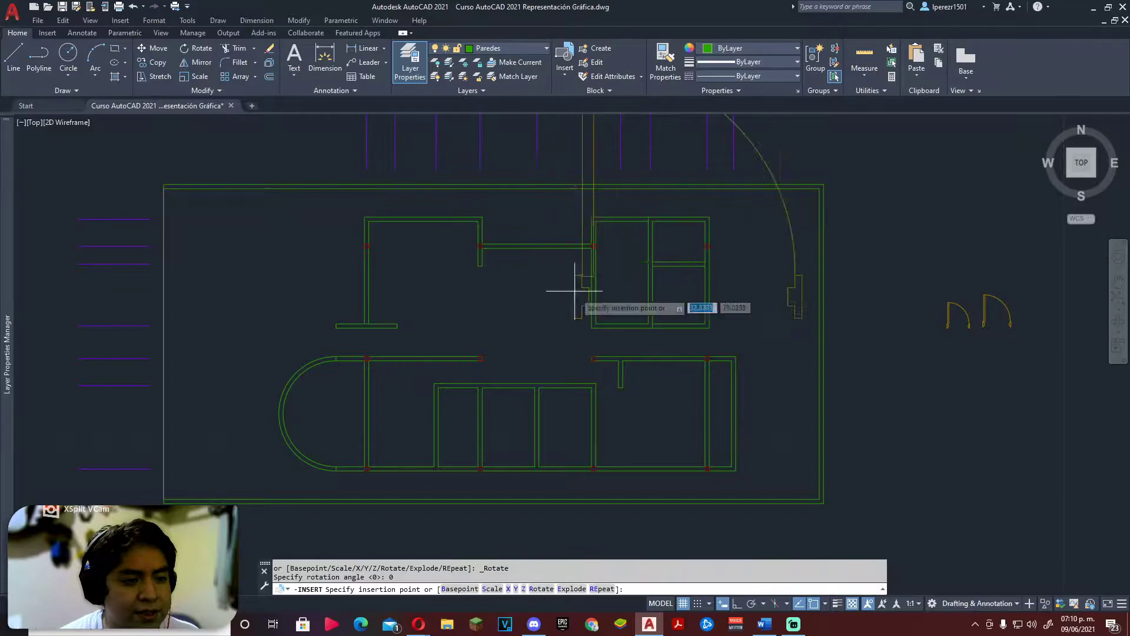
scroll(812, 318, down, 2)
click(808, 289)
scroll(813, 295, down, 1)
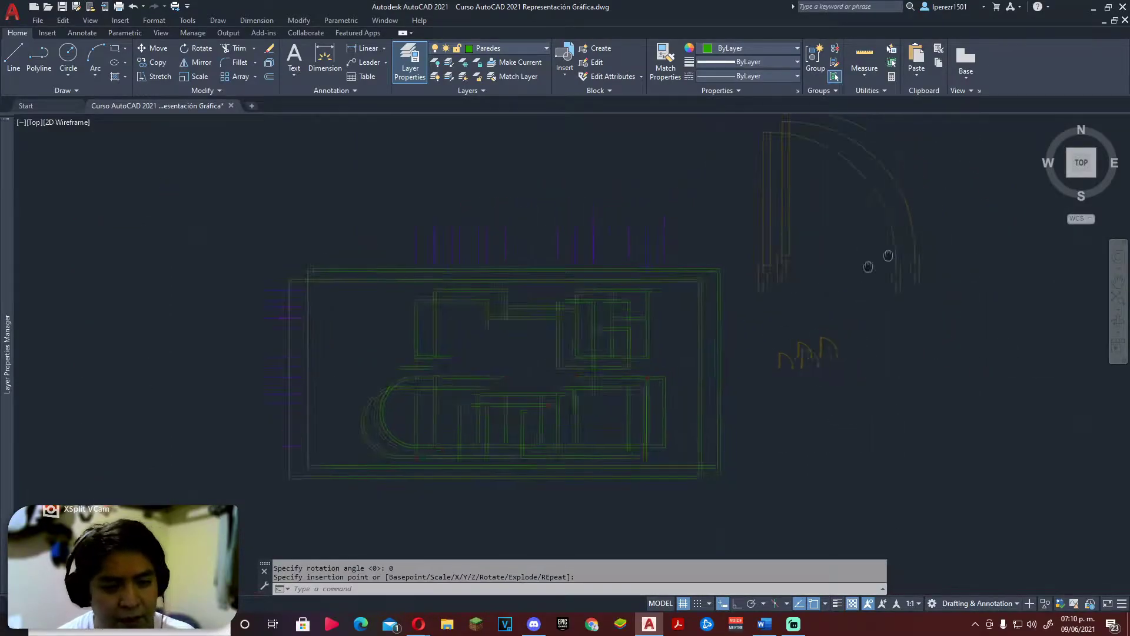
scroll(865, 330, up, 1)
click(810, 300)
text(sc)
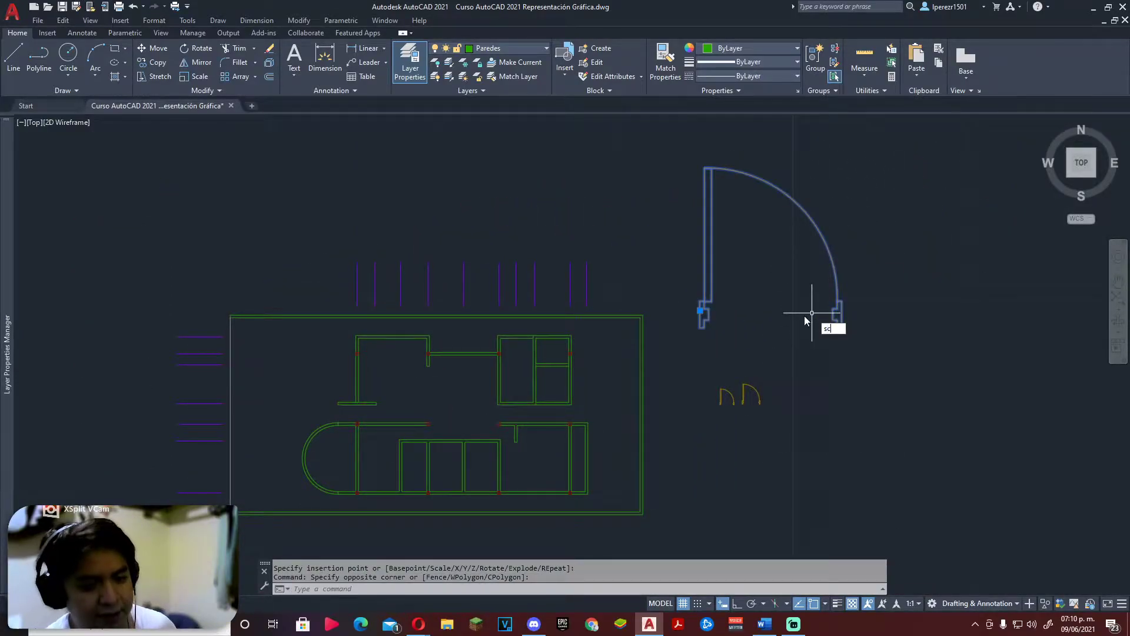
click(805, 320)
key(Delete)
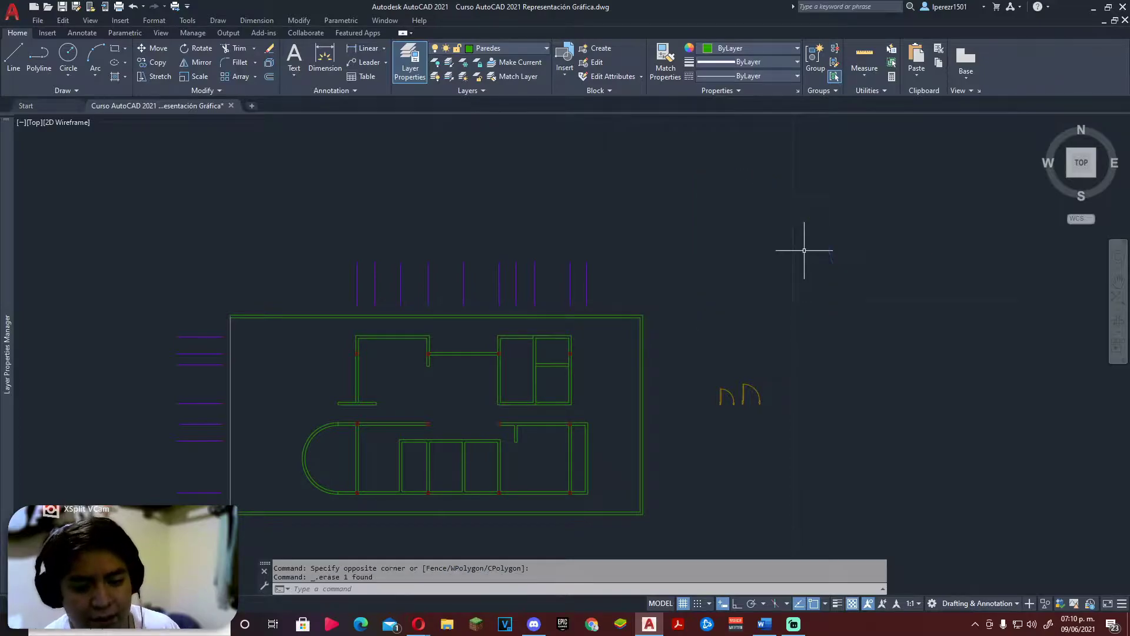
Step: Reopen the block gallery and start, then cancel, editing a block's attributes
click(565, 79)
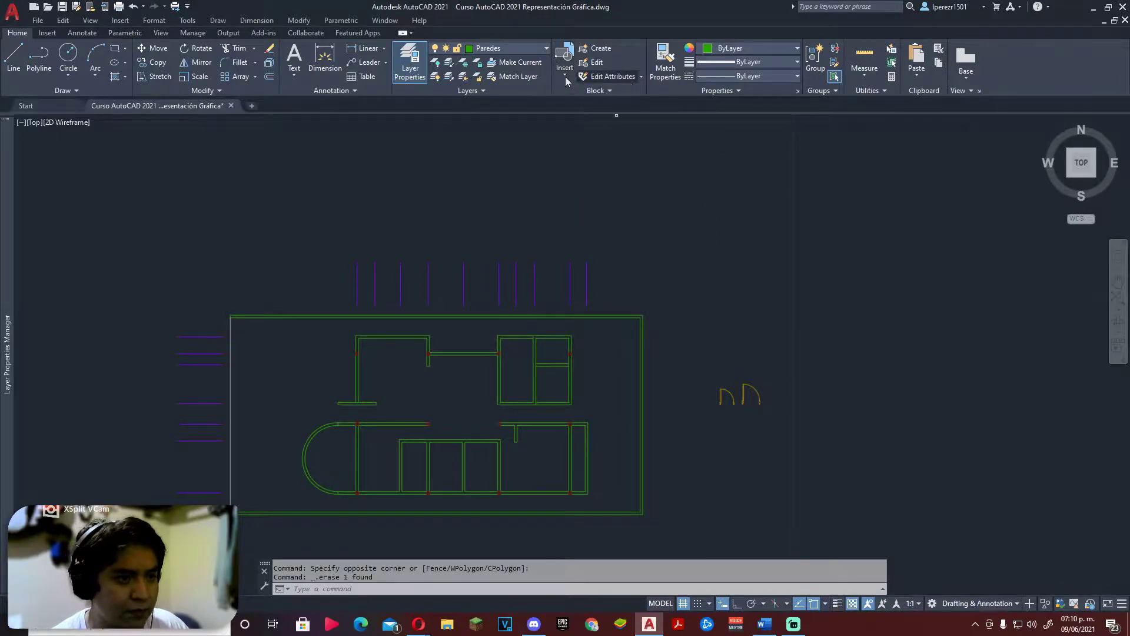
click(613, 77)
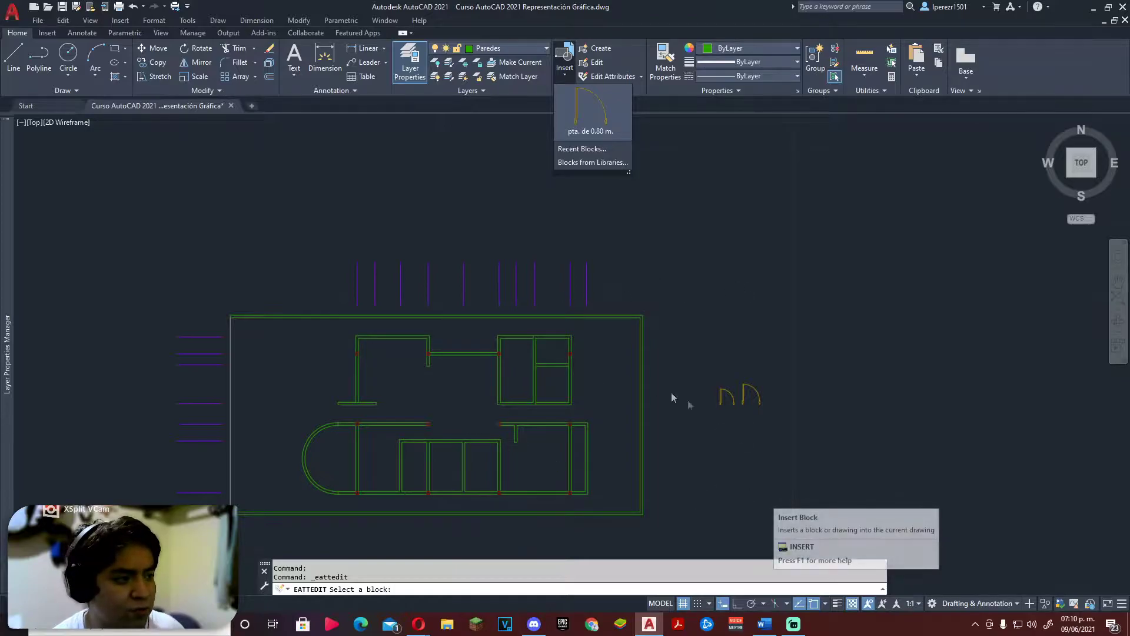
key(Escape)
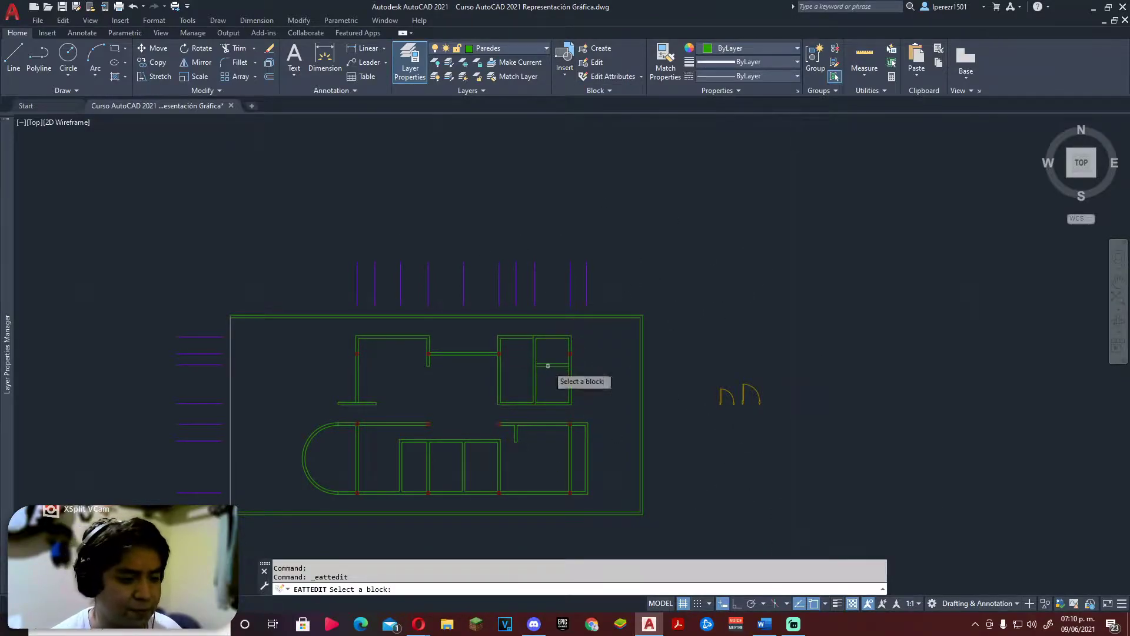
Step: Move a spare door block from beside the plan onto a wall opening with M
middle_drag(580, 379, 618, 290)
scroll(619, 291, up, 2)
drag(886, 294, 752, 332)
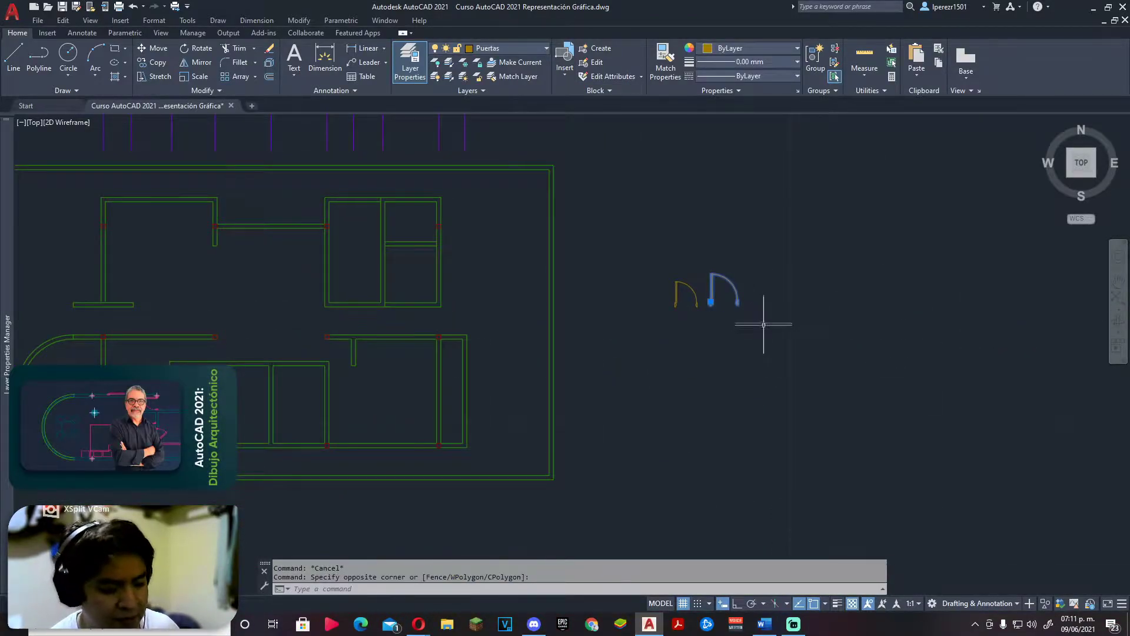
text(m)
key(Return)
click(766, 335)
middle_drag(722, 331, 999, 337)
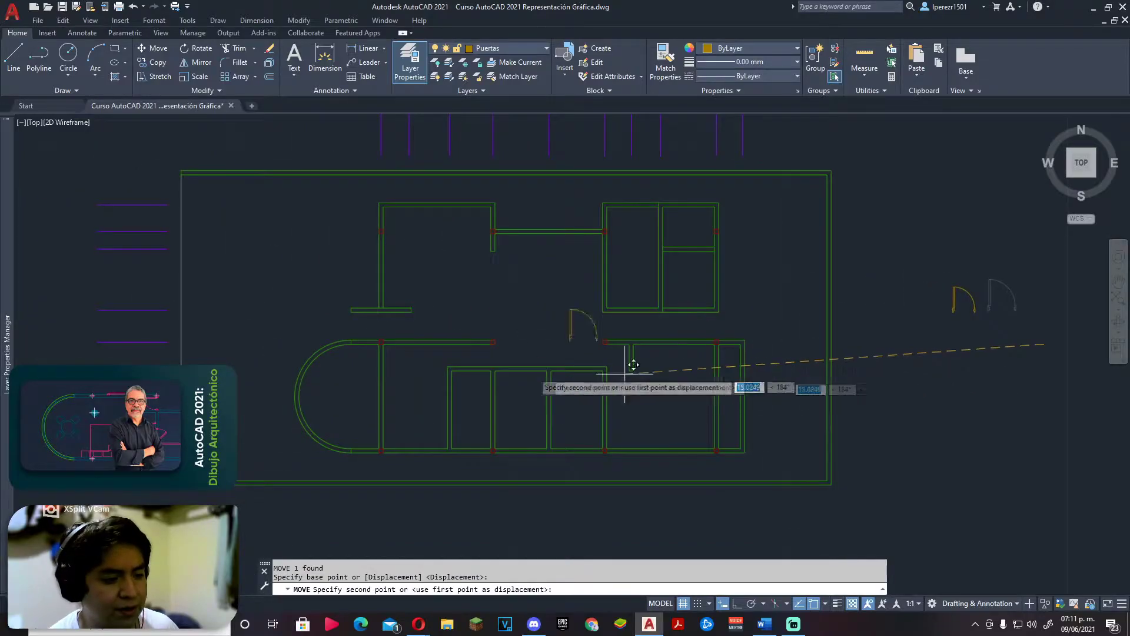
click(474, 355)
scroll(447, 330, up, 3)
scroll(642, 358, down, 3)
Step: Check the Arcux lesson video, then return to the floor plan drawing
key(alt+Tab)
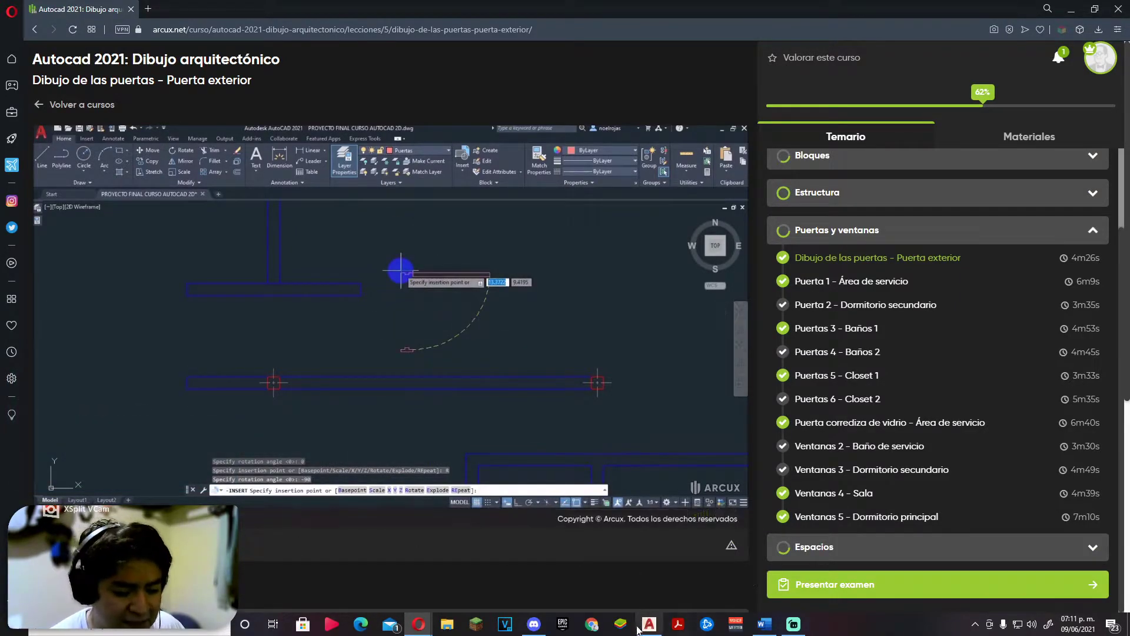
click(649, 629)
scroll(589, 341, up, 2)
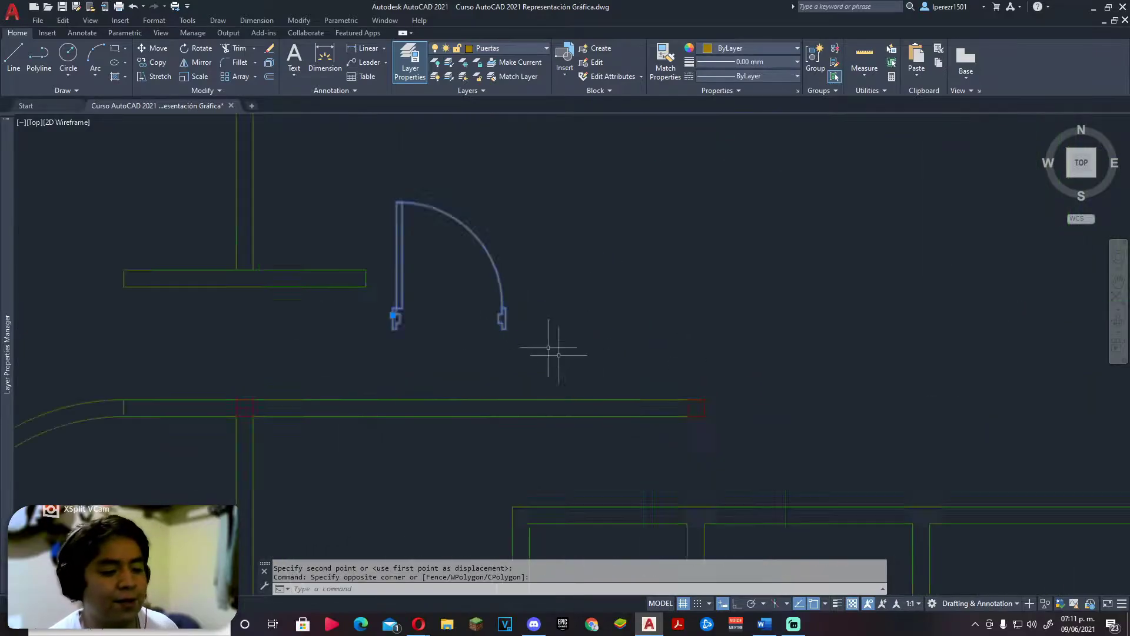
Step: Rotate the door block -90° about its corner, toggling Ortho with F8
scroll(658, 379, up, 3)
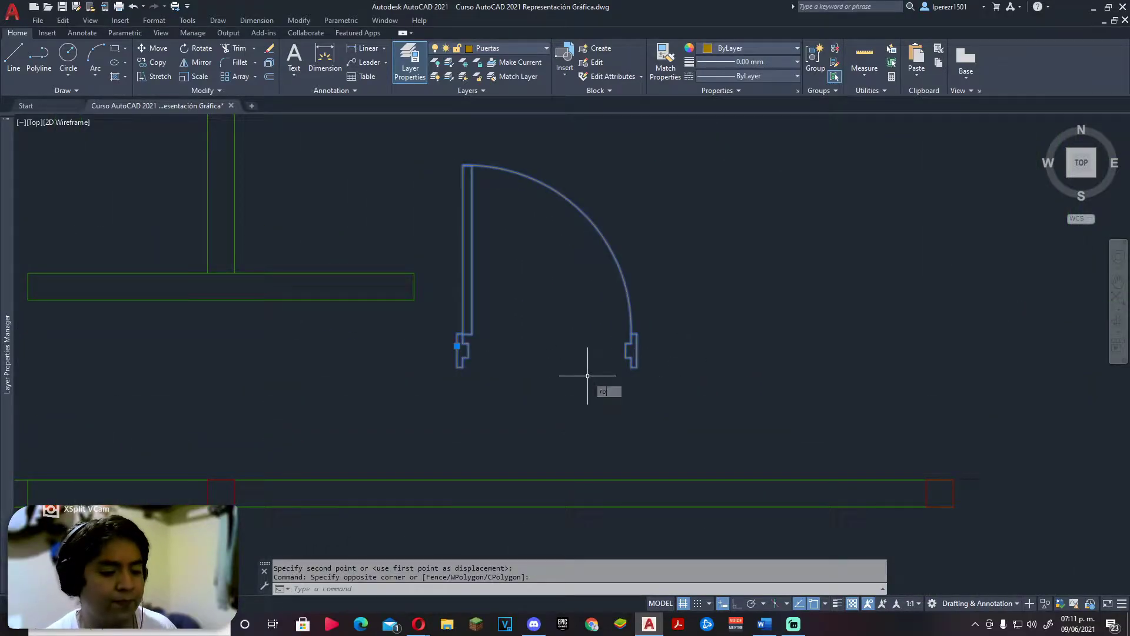
key(Return)
scroll(457, 365, up, 2)
click(460, 368)
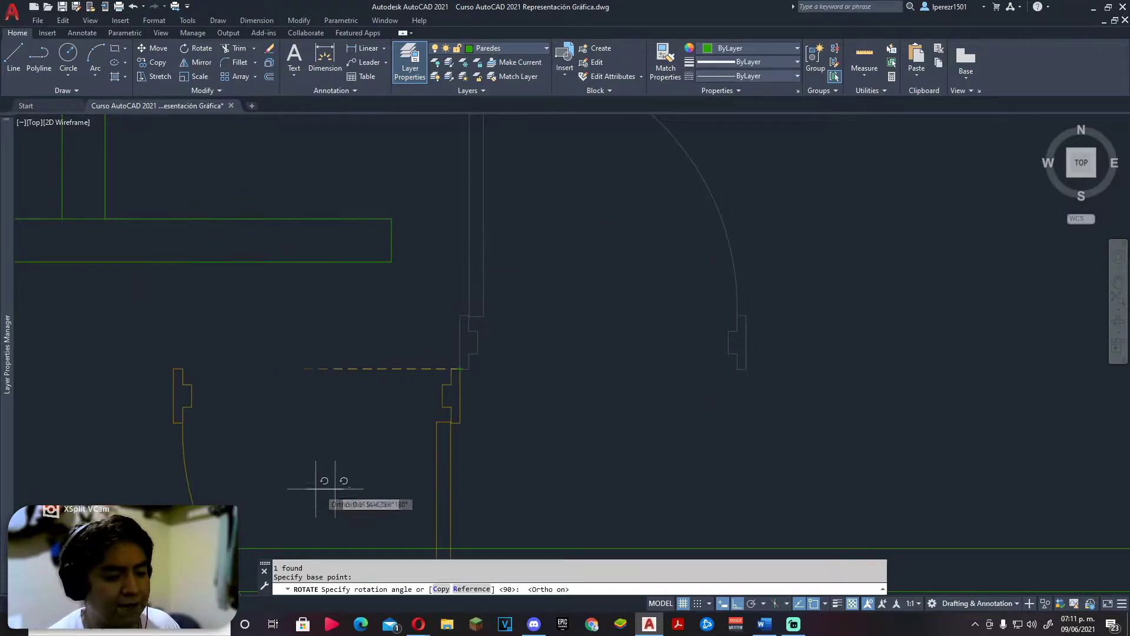
key(F8)
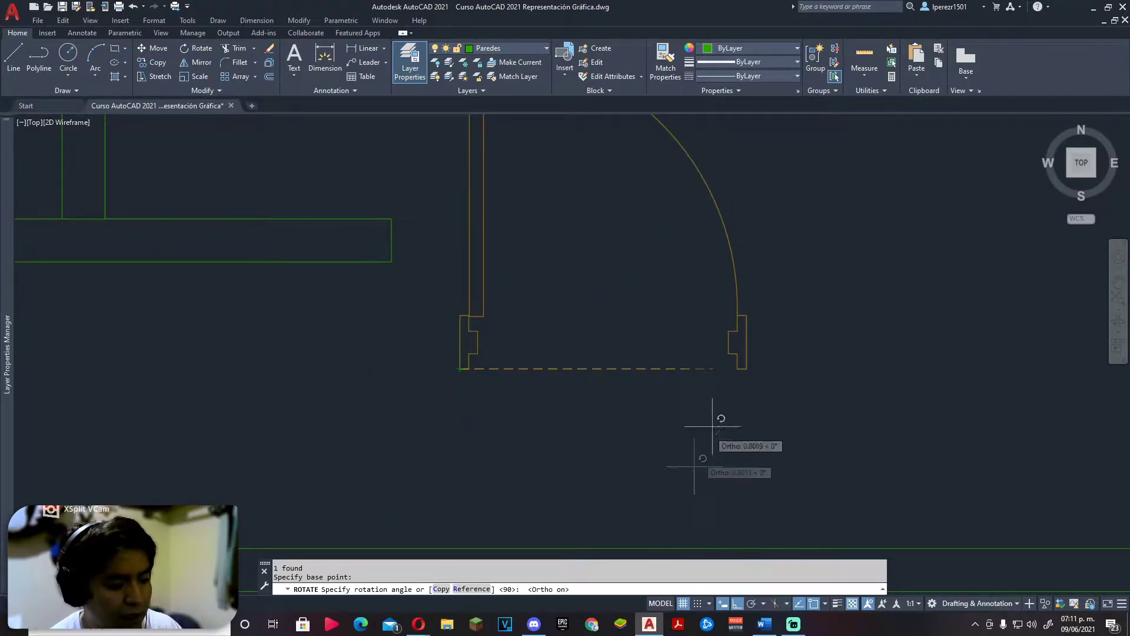
key(F8)
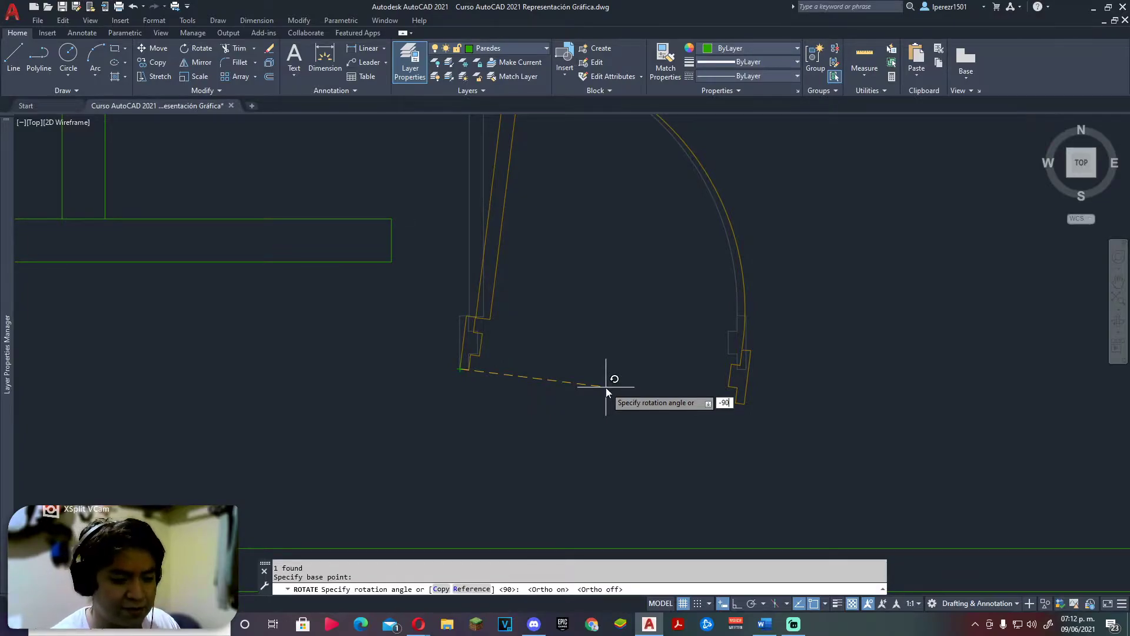
text(90)
key(Return)
scroll(605, 383, down, 5)
scroll(549, 320, up, 2)
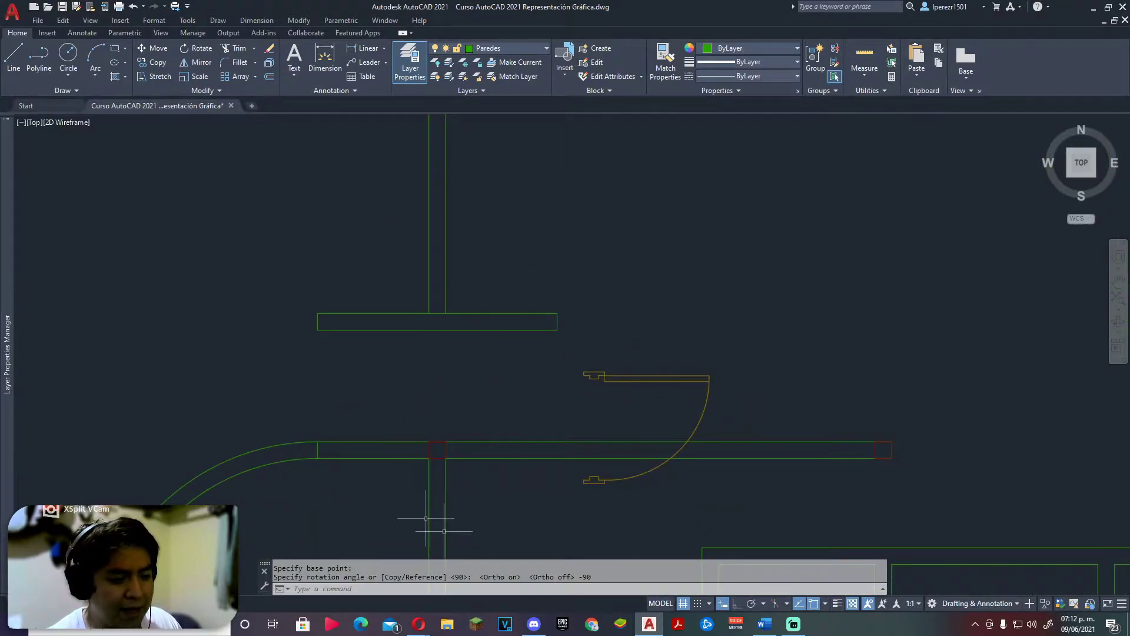
Step: Select the rotated door and start moving it from a base point, then check the lesson
click(708, 389)
middle_drag(694, 397, 725, 378)
text(m)
key(Return)
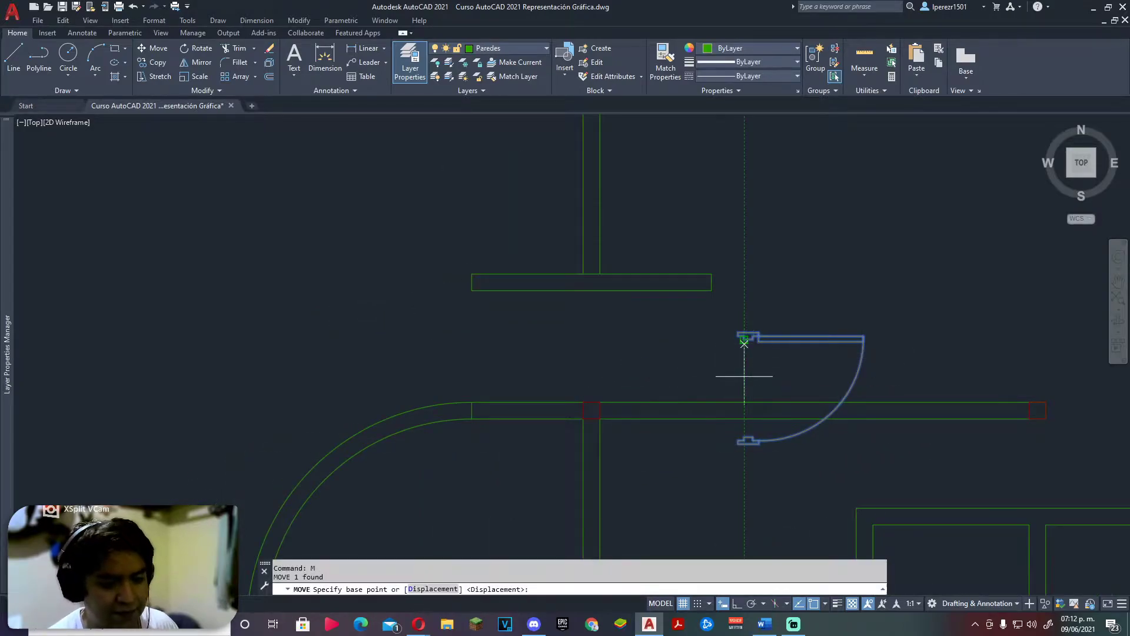
scroll(735, 438, up, 2)
click(735, 437)
key(alt+Tab)
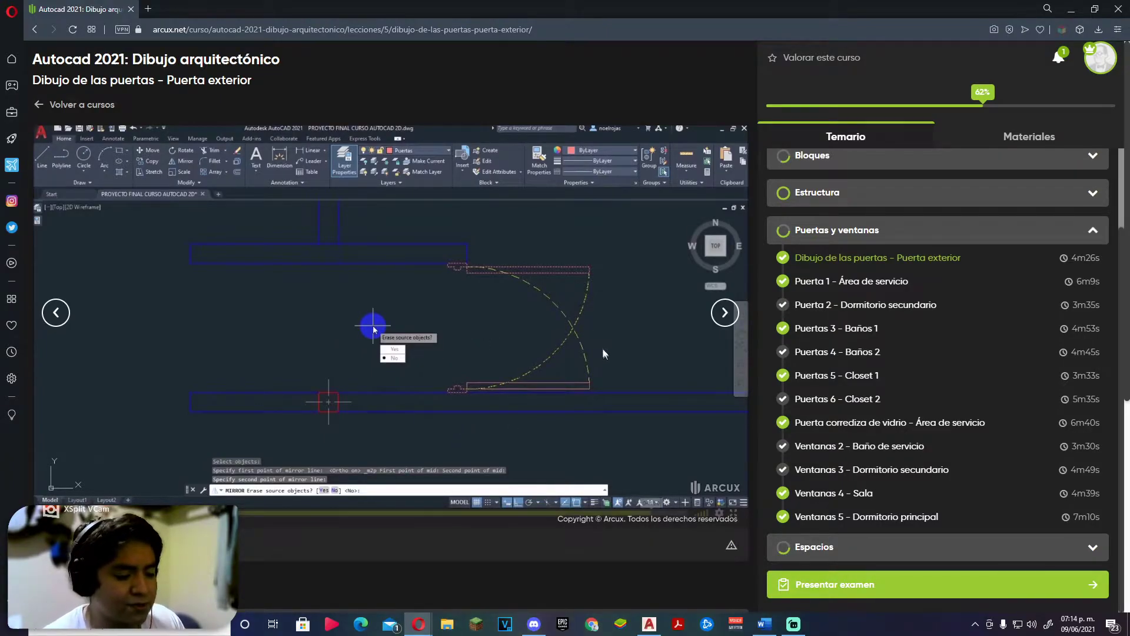
Step: Back in AutoCAD, zoom and pan to center the door arc in the view
click(649, 624)
scroll(595, 315, down, 4)
middle_drag(595, 316, 479, 373)
scroll(263, 356, up, 4)
mouse_move(263, 356)
middle_down()
mouse_move(424, 361)
mouse_move(522, 300)
middle_up()
scroll(424, 328, up, 2)
scroll(602, 293, up, 2)
scroll(601, 293, down, 5)
scroll(492, 328, up, 4)
scroll(487, 324, up, 2)
middle_drag(487, 323, 680, 303)
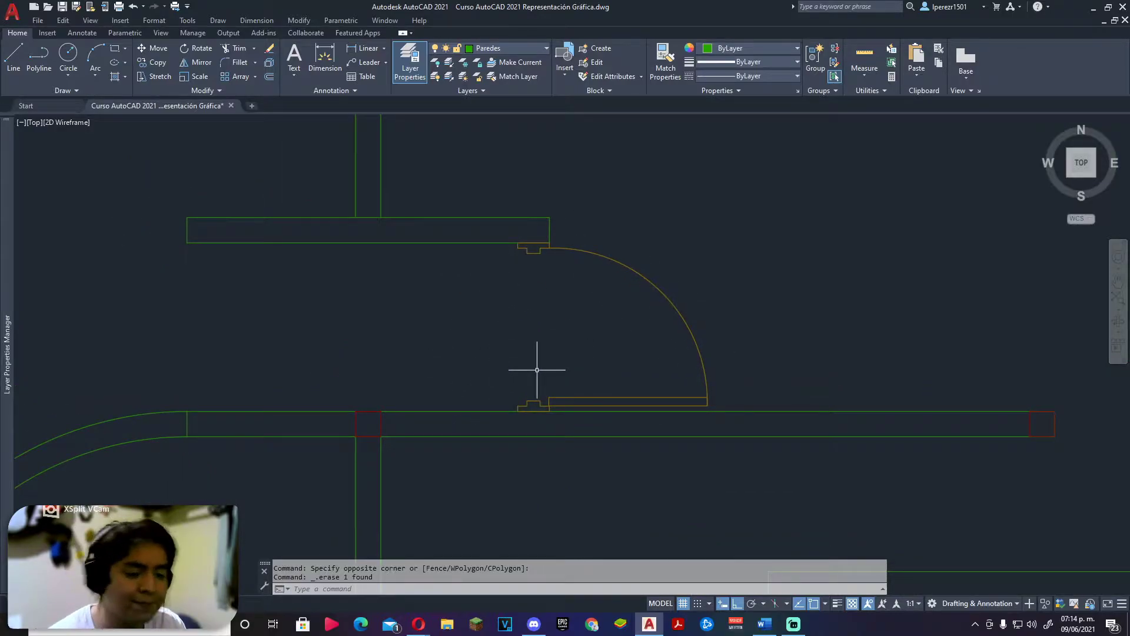
Step: Glance at the Puerta 1 lesson, then select the door's bottom line
key(alt+Tab)
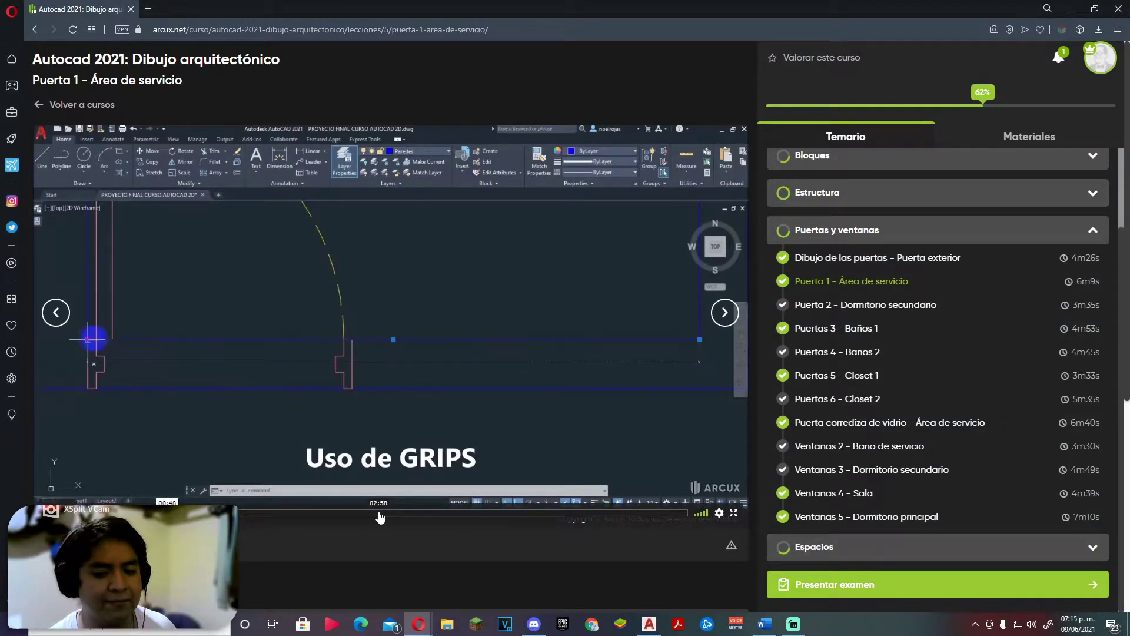
key(alt+Tab)
click(570, 354)
middle_drag(461, 354, 446, 368)
scroll(447, 366, up, 2)
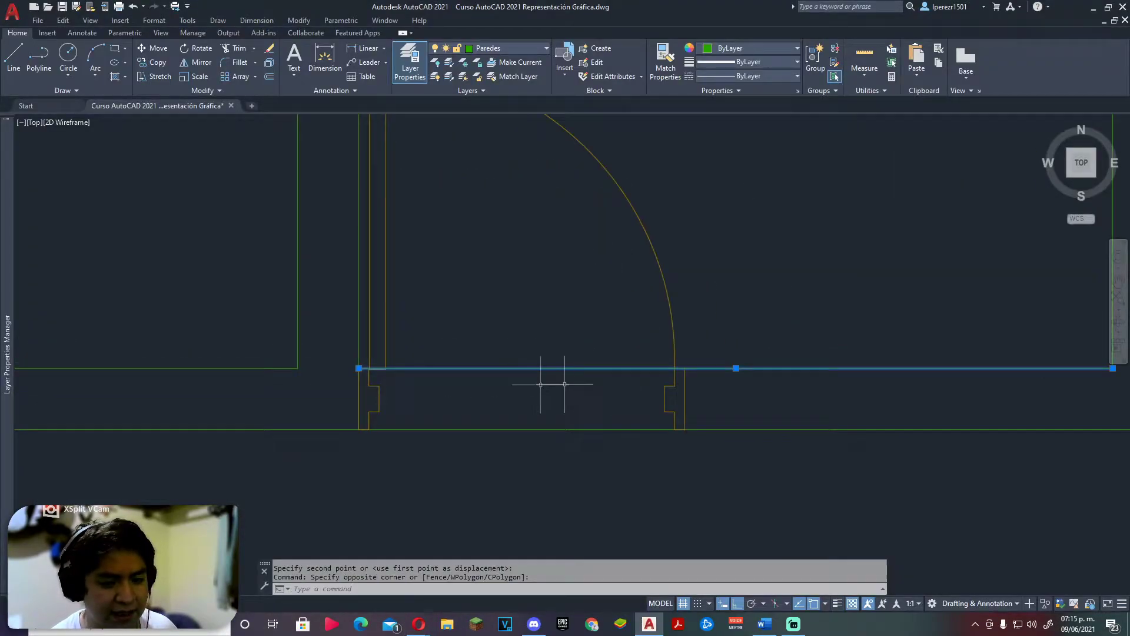
Step: Grab the line's left endpoint grip to stretch it, then cancel with Esc
click(359, 368)
right_click(683, 368)
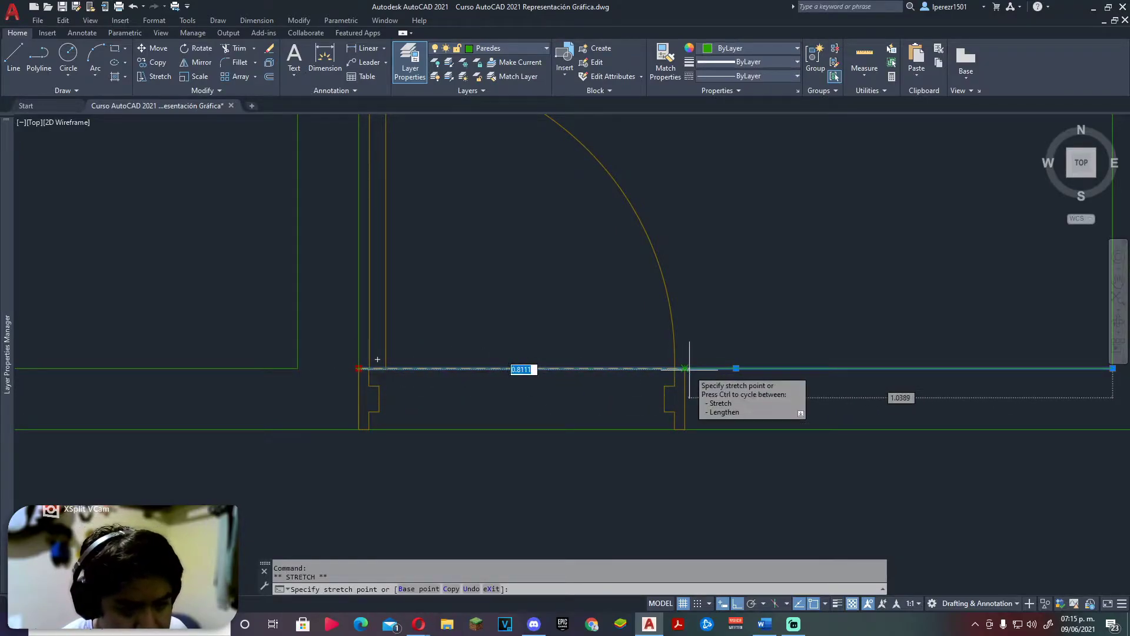
key(Escape)
scroll(648, 379, down, 2)
key(Escape)
scroll(590, 435, down, 5)
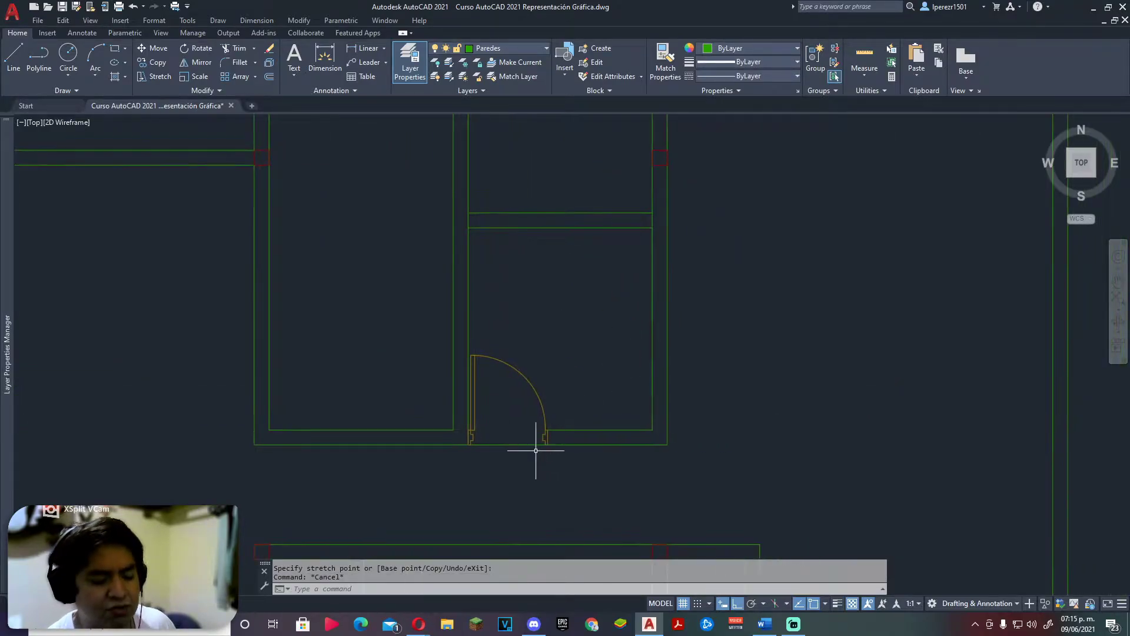
scroll(545, 404, up, 3)
scroll(474, 383, up, 1)
scroll(575, 371, up, 2)
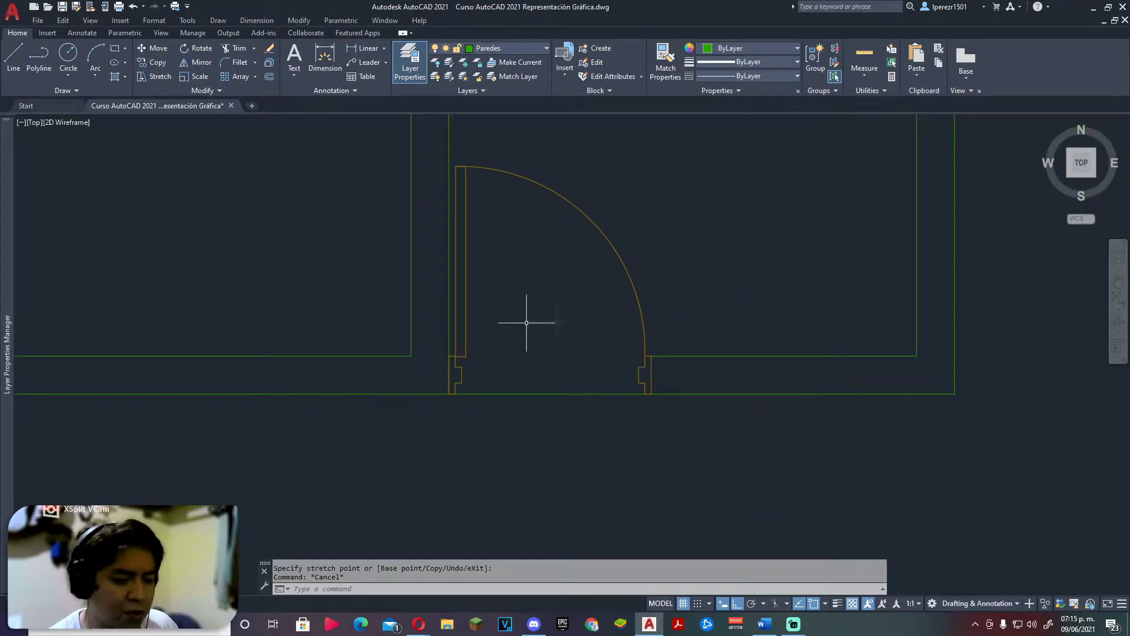
Step: After checking the lesson, window-select the inner wall line right of the door
key(alt+Tab)
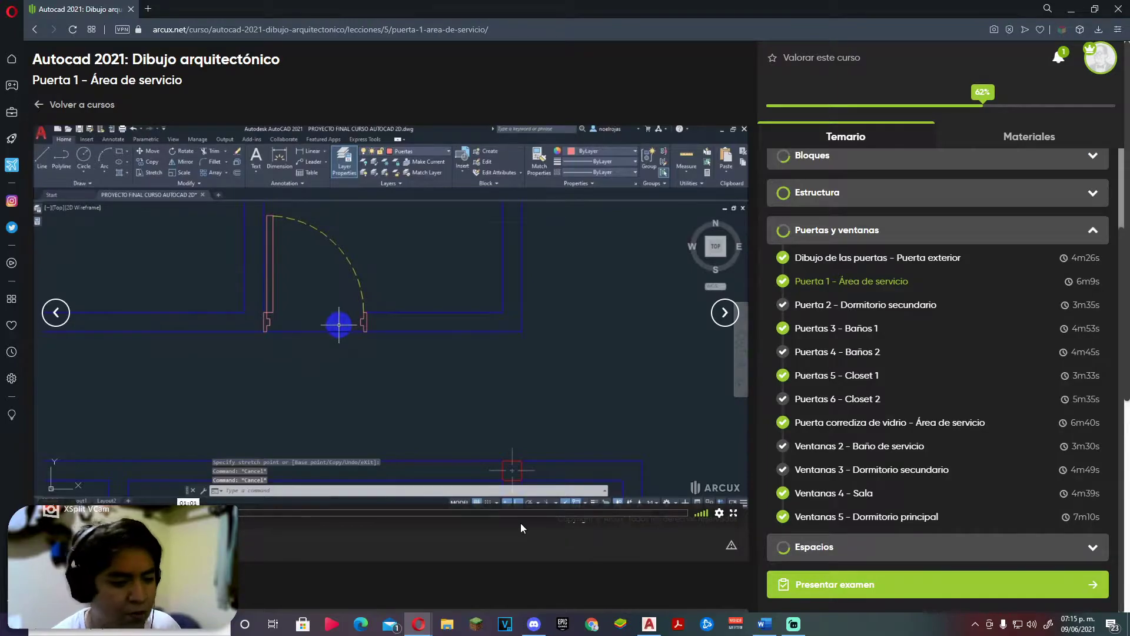
key(alt+Tab)
click(669, 347)
click(651, 377)
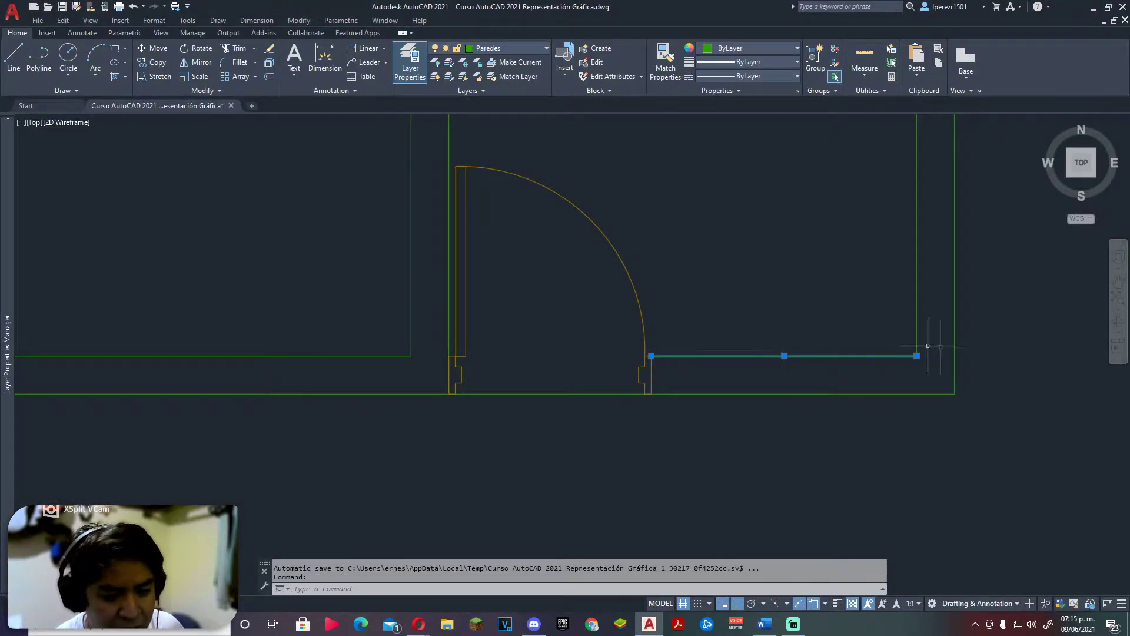
click(784, 356)
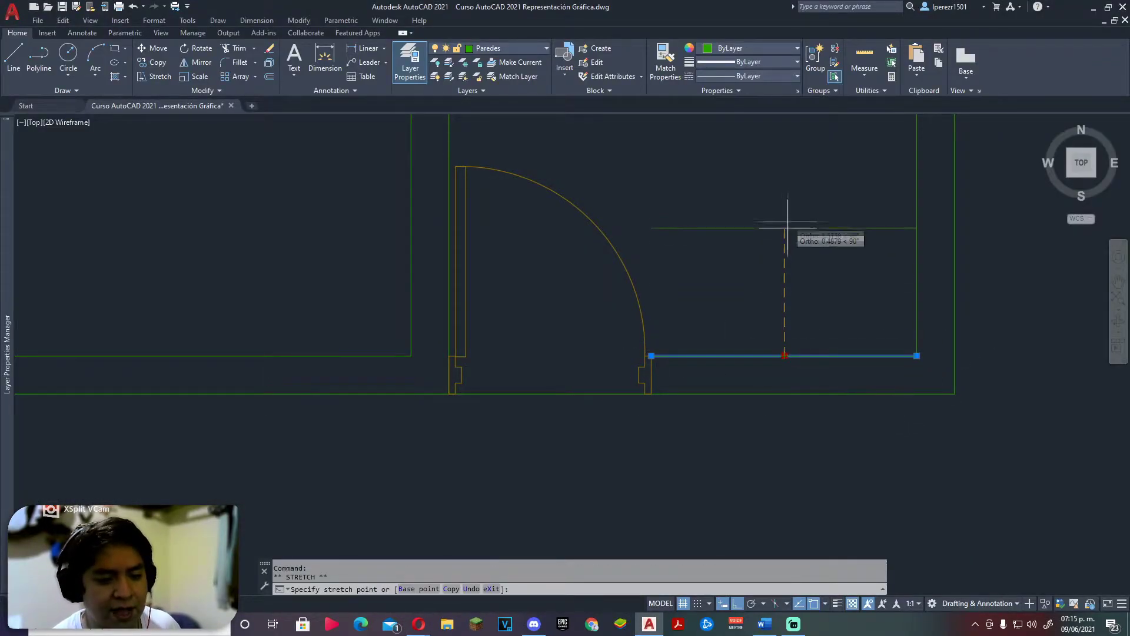
key(Escape)
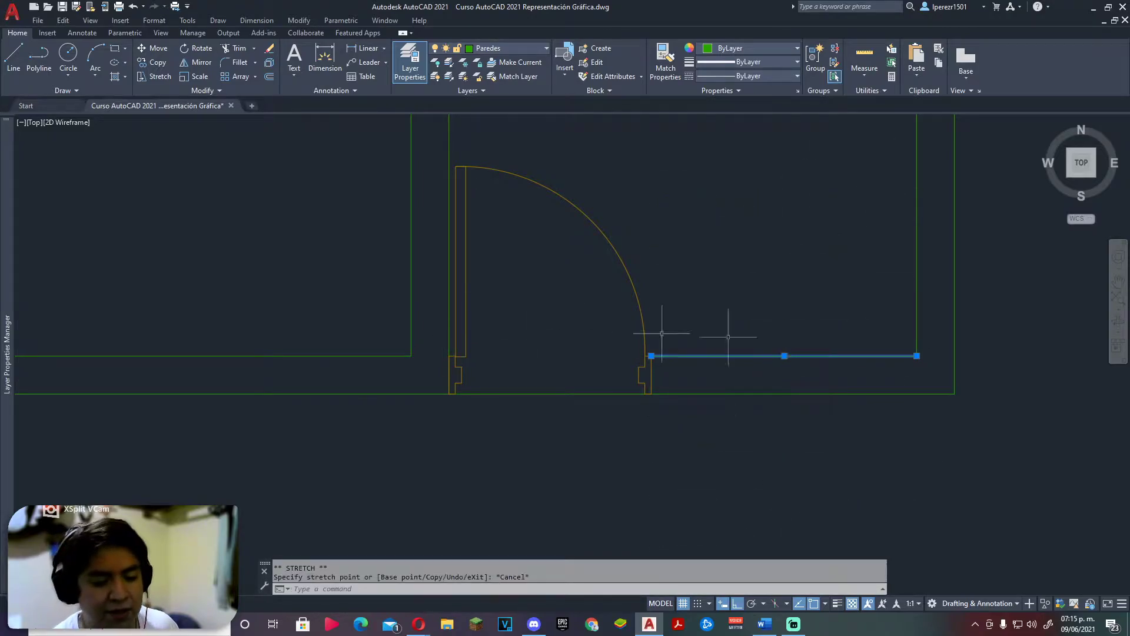
click(652, 355)
click(581, 356)
key(Escape)
scroll(648, 418, down, 2)
scroll(638, 399, up, 1)
scroll(643, 404, up, 2)
middle_drag(643, 404, 637, 426)
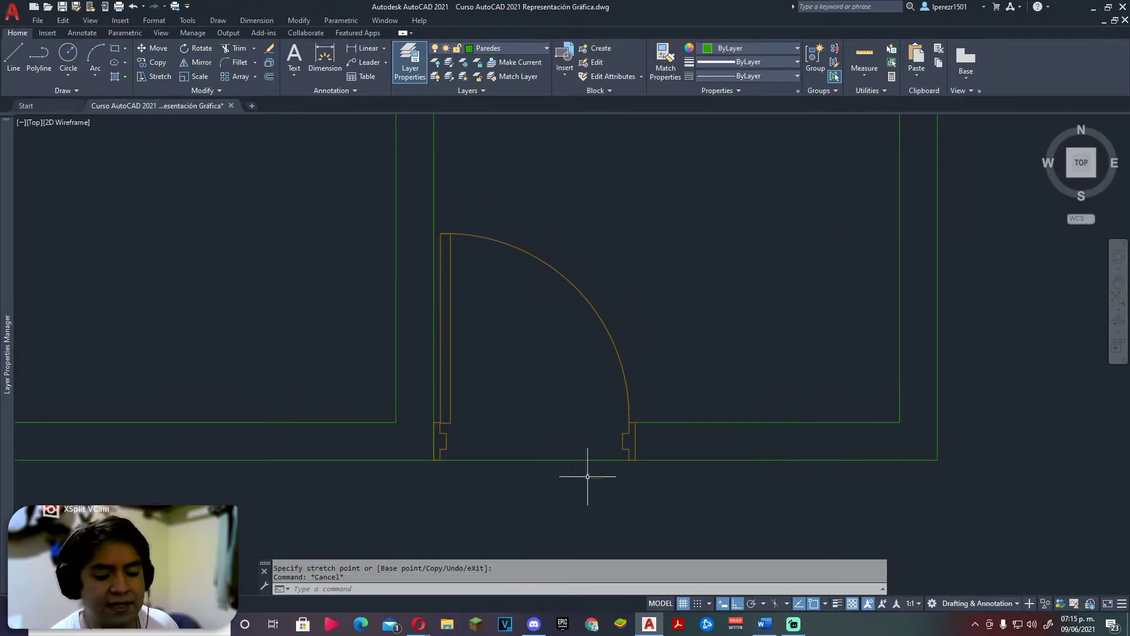
key(alt+Tab)
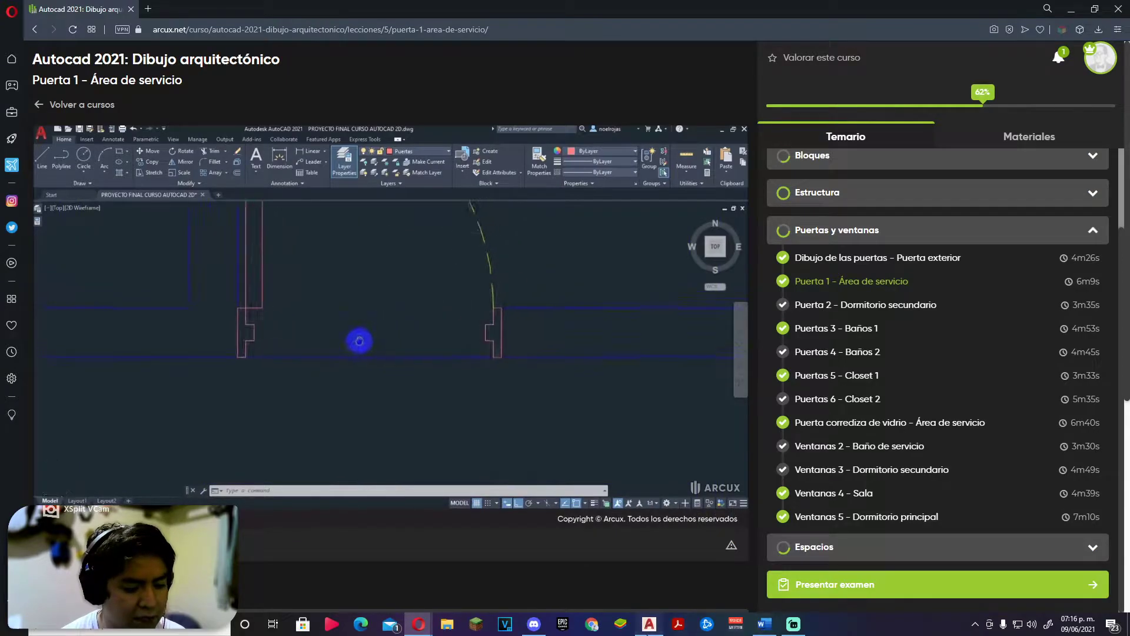
key(alt+Tab)
key(Escape)
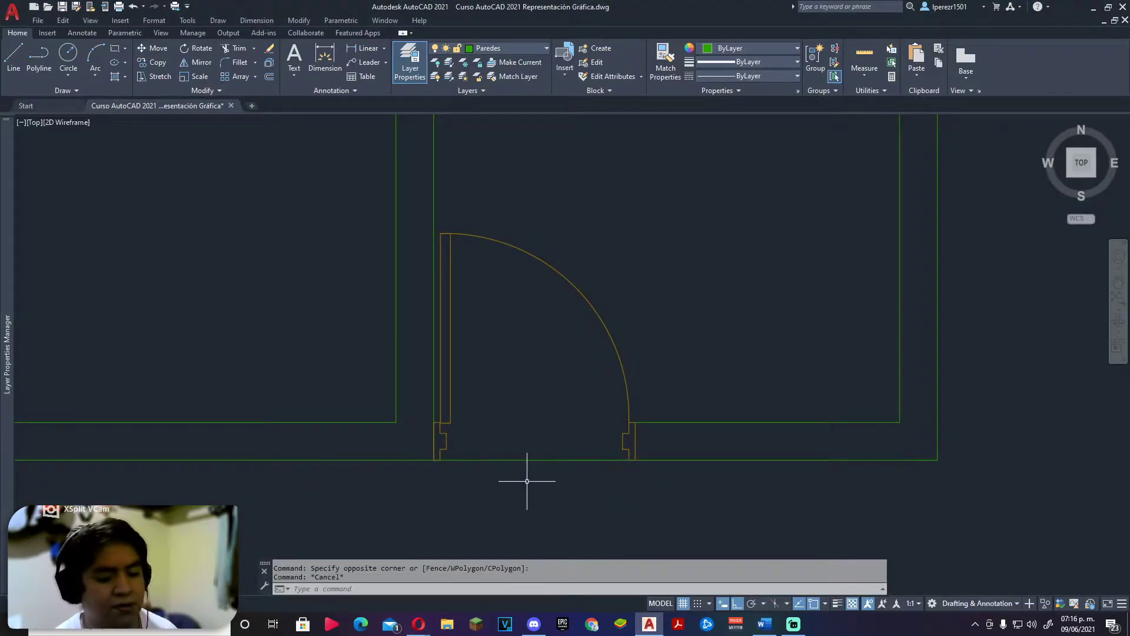
Step: Switch to the Arcux lesson explaining the Break command's First point option
key(alt+Tab)
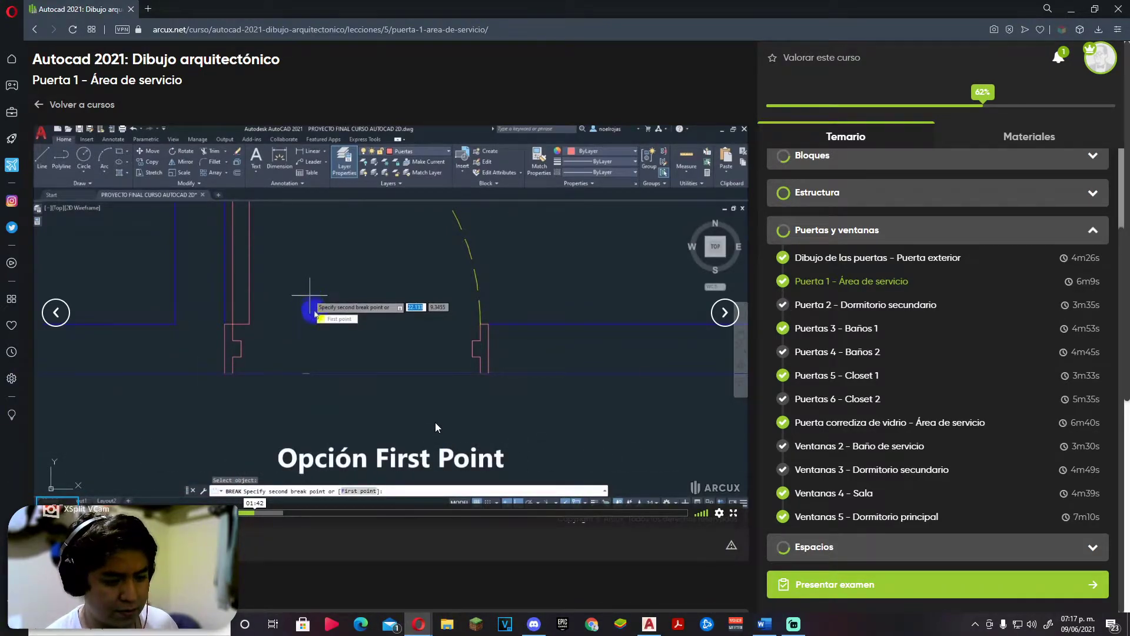
Step: Return to AutoCAD with the bottom wall line held by the Break command
key(alt+Tab)
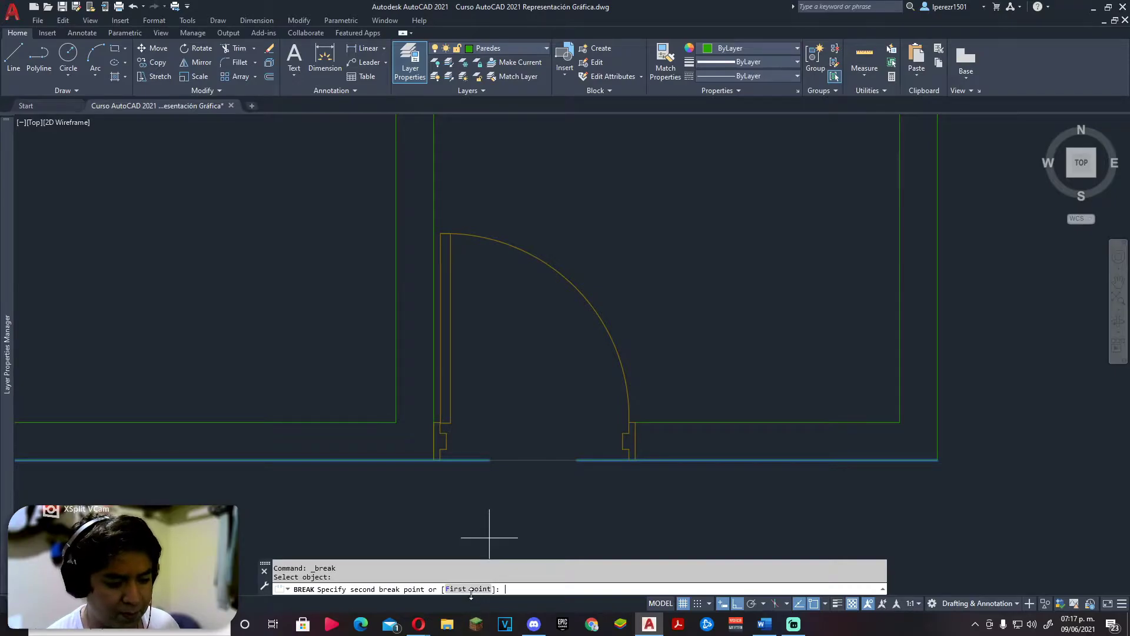
Step: Choose the Break command's First point option, then consult the lesson video
click(475, 590)
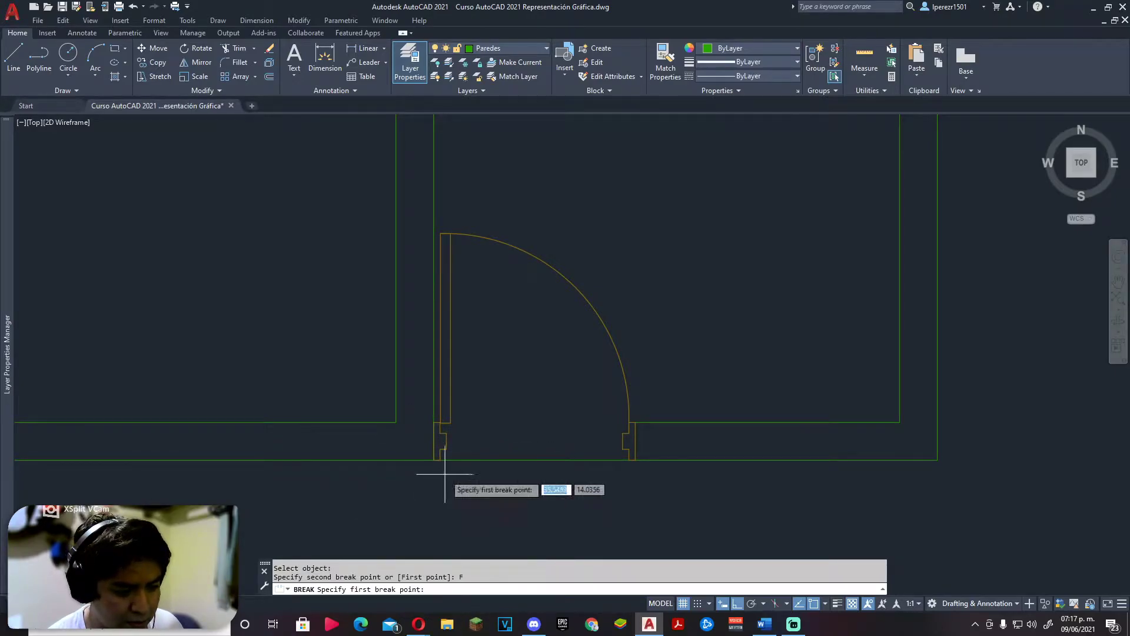
key(alt+Tab)
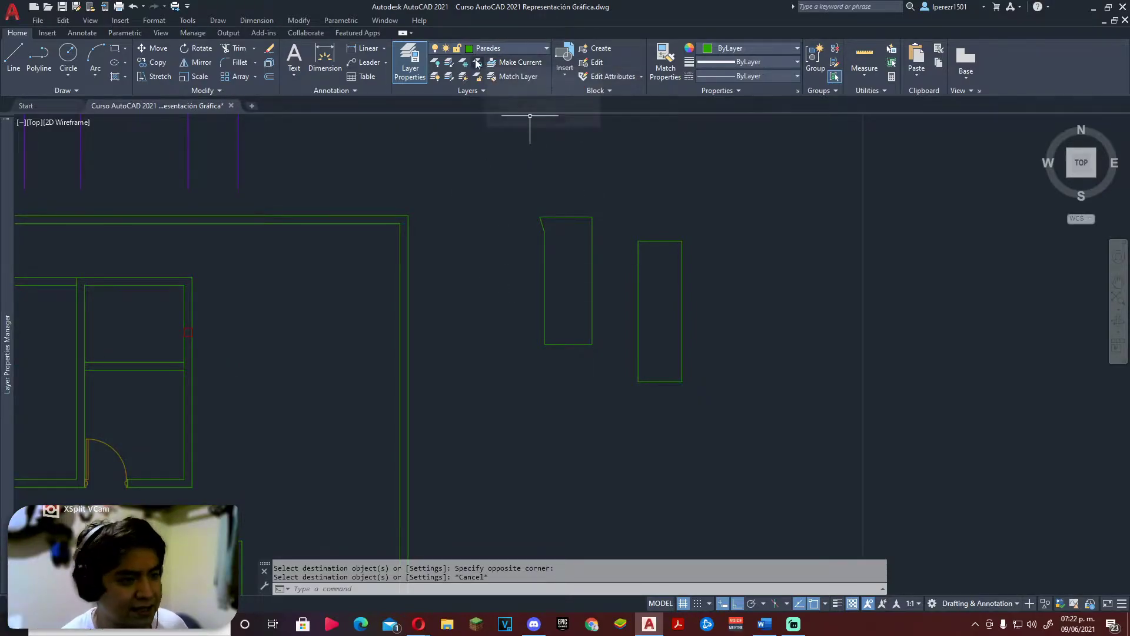
Step: Make Arcos de Puertas current, then make Paredes current by picking a wall
click(506, 48)
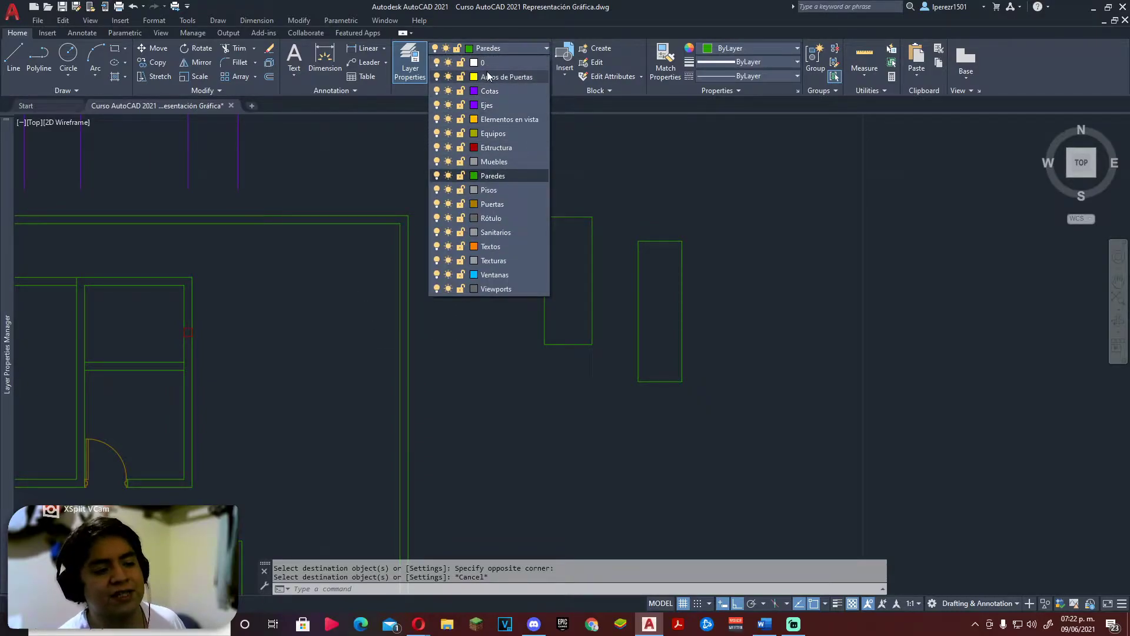
click(486, 76)
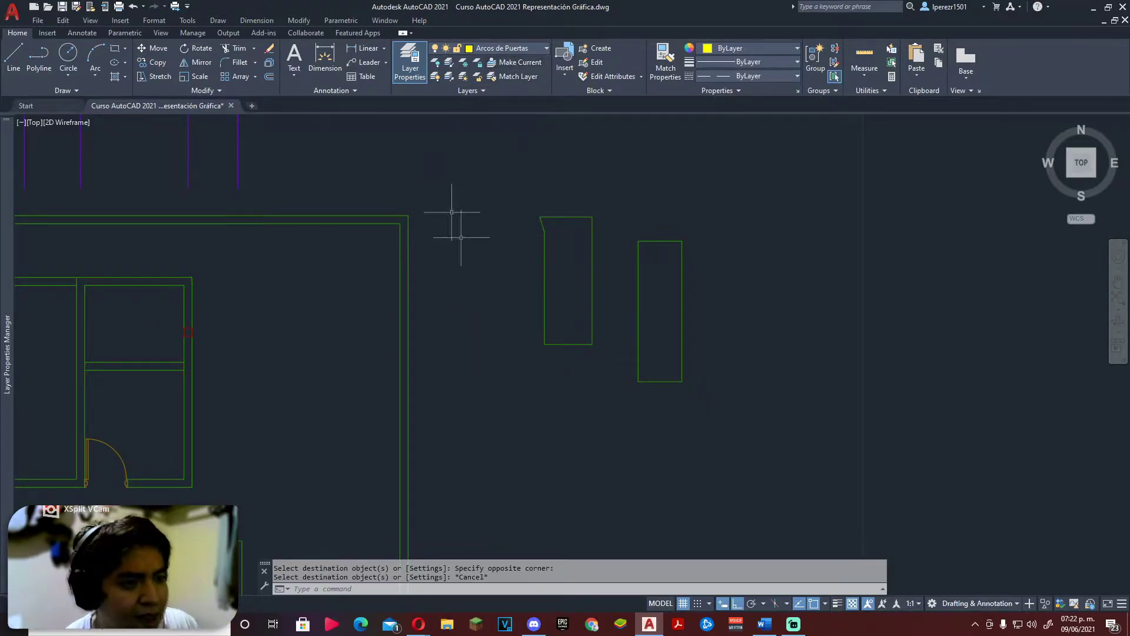
click(506, 63)
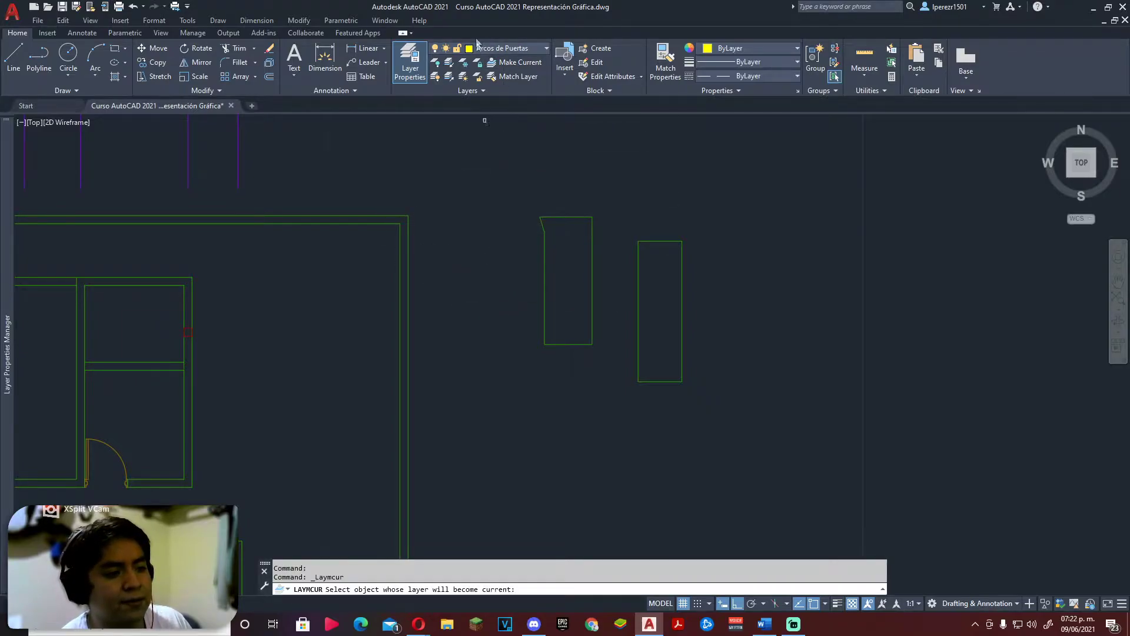
click(380, 223)
Step: Delete the two loose rectangles beside the plan
middle_drag(378, 222, 531, 218)
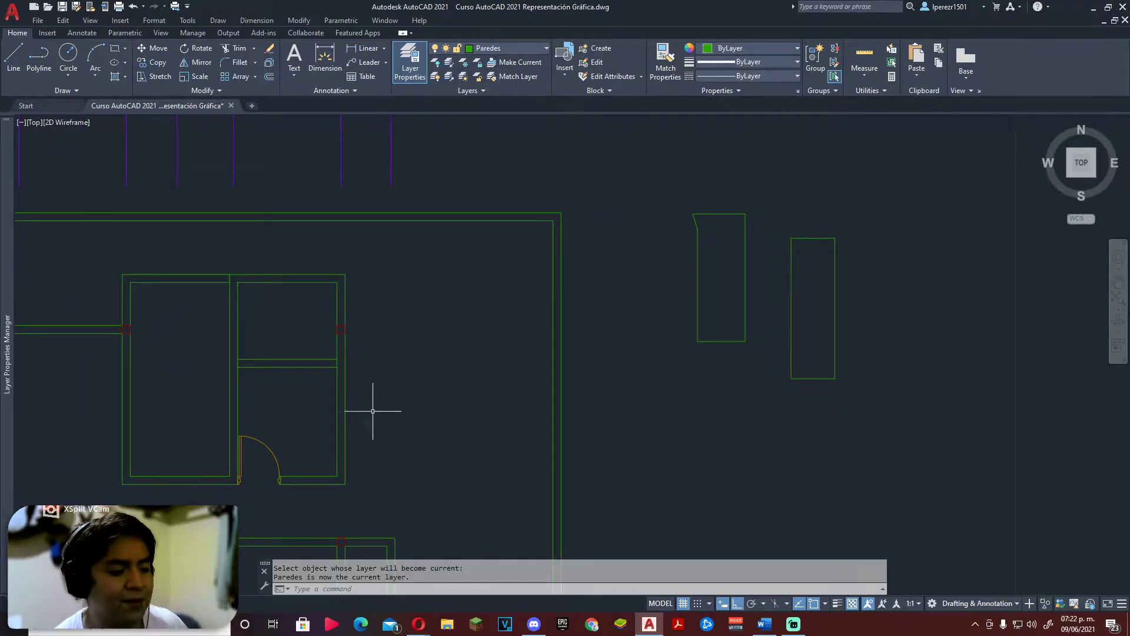
middle_drag(343, 352, 386, 347)
drag(794, 200, 724, 359)
key(Delete)
drag(903, 212, 789, 388)
key(Delete)
Step: Reframe the view over the rooms, then bring up the PLANO A-1 reference PDF
middle_drag(329, 377, 441, 348)
scroll(479, 348, up, 2)
scroll(482, 362, up, 2)
mouse_move(502, 354)
middle_down()
mouse_move(527, 318)
mouse_move(497, 376)
mouse_move(417, 391)
middle_up()
scroll(444, 373, down, 1)
scroll(514, 301, down, 1)
middle_drag(525, 316, 550, 366)
key(alt+Tab)
key(ctrl+Tab)
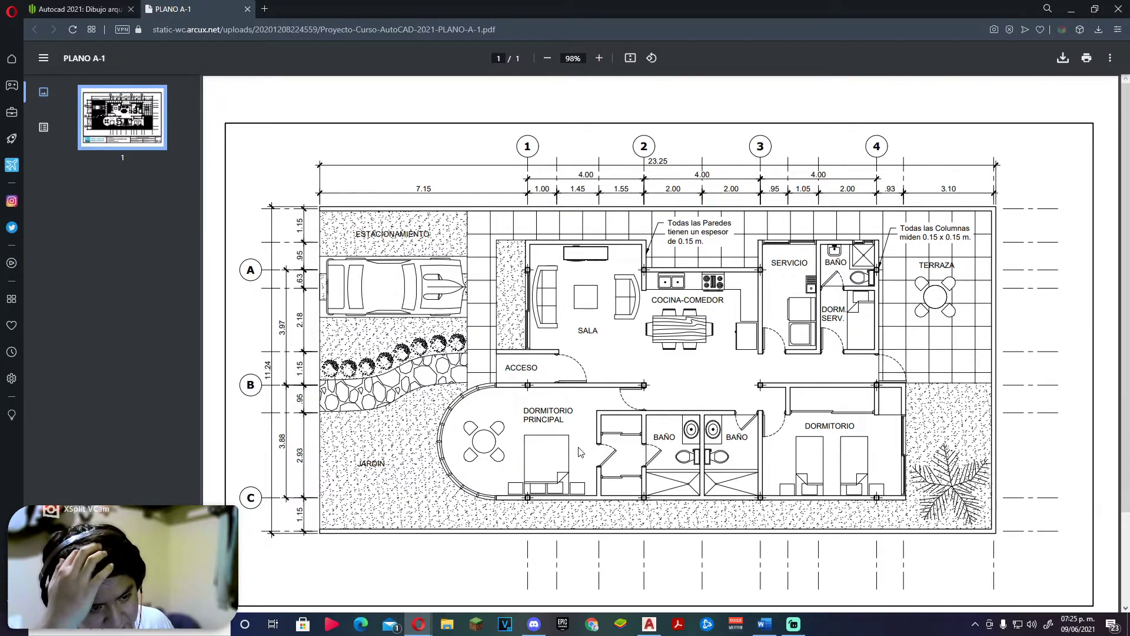
Step: Back in AutoCAD, bring the service-area rooms into view and select the existing door
key(alt+Tab)
middle_drag(876, 383, 775, 411)
click(700, 353)
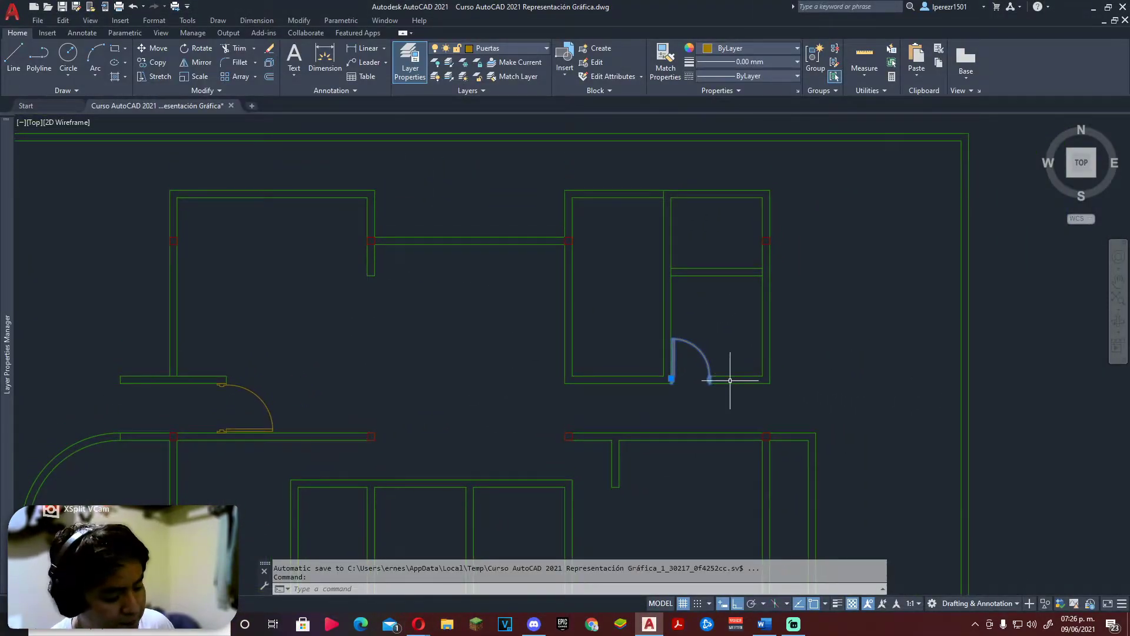
Step: Copy the existing door from its jamb corner into the other service-room opening
text(co)
key(Return)
scroll(671, 380, up, 5)
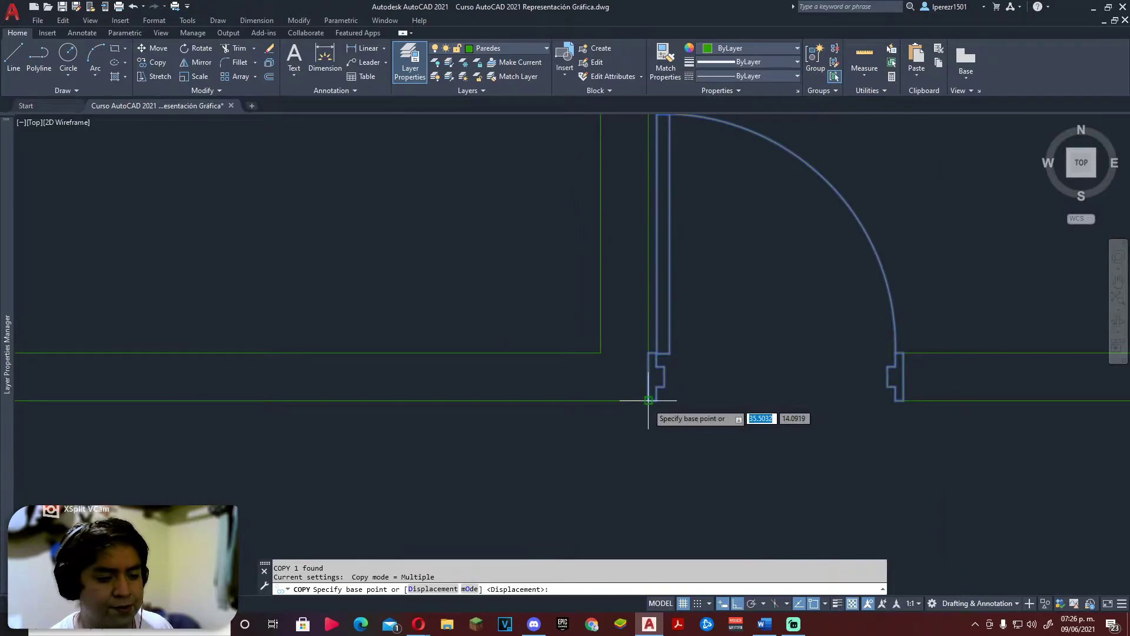
click(652, 386)
scroll(651, 353, down, 3)
scroll(663, 330, up, 2)
click(656, 321)
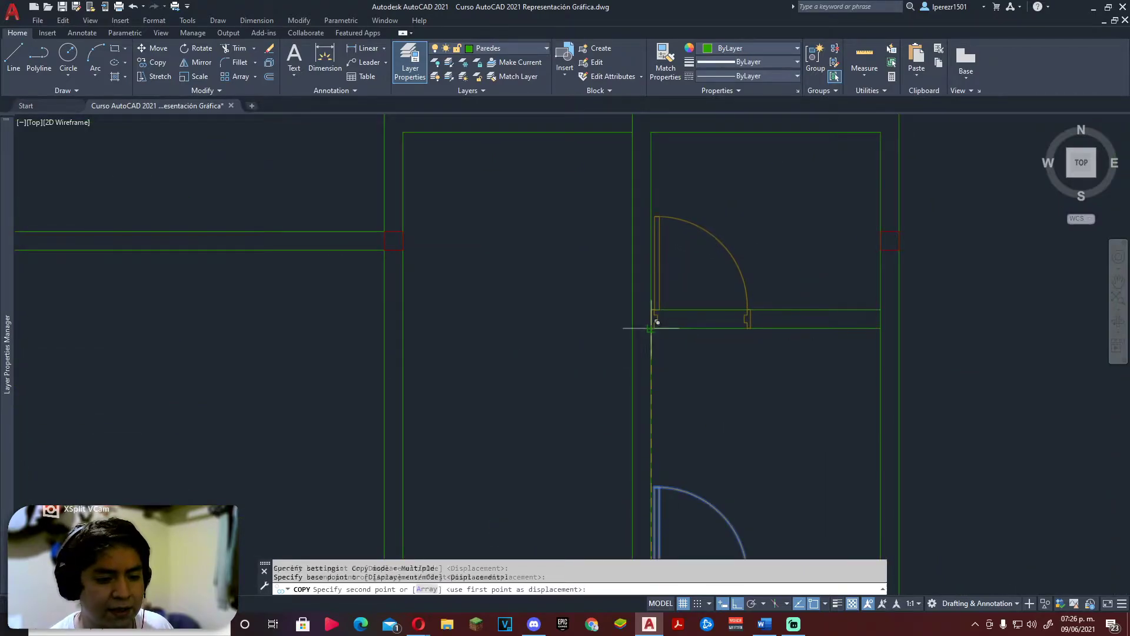
key(Escape)
scroll(677, 365, up, 1)
scroll(716, 356, up, 2)
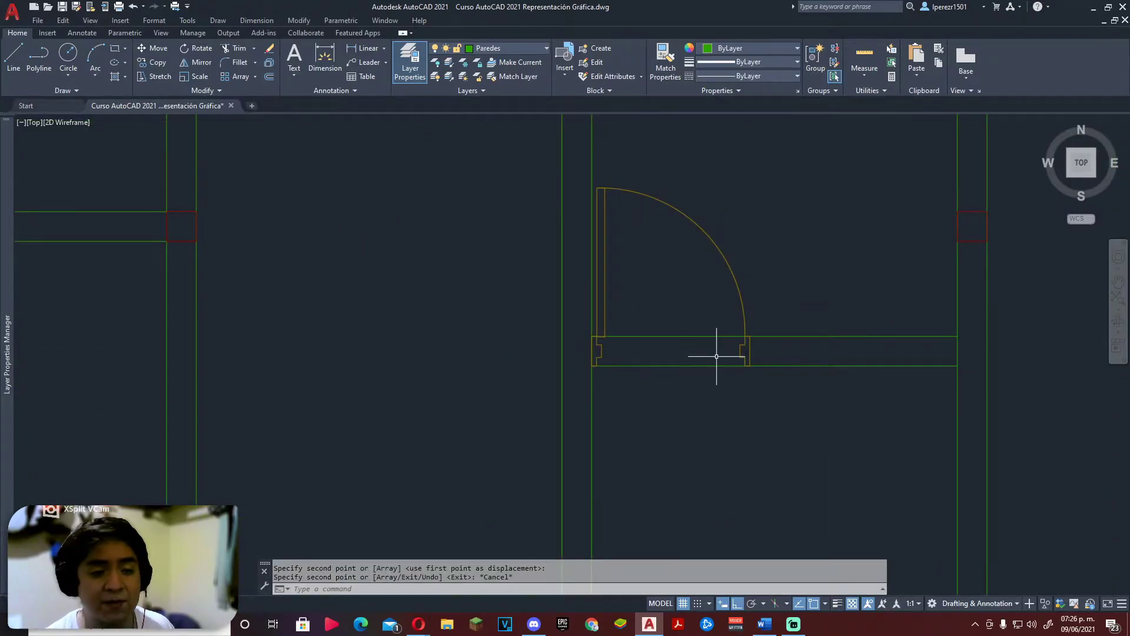
Step: Break the wall line under the copied door between its two jamb points
click(78, 90)
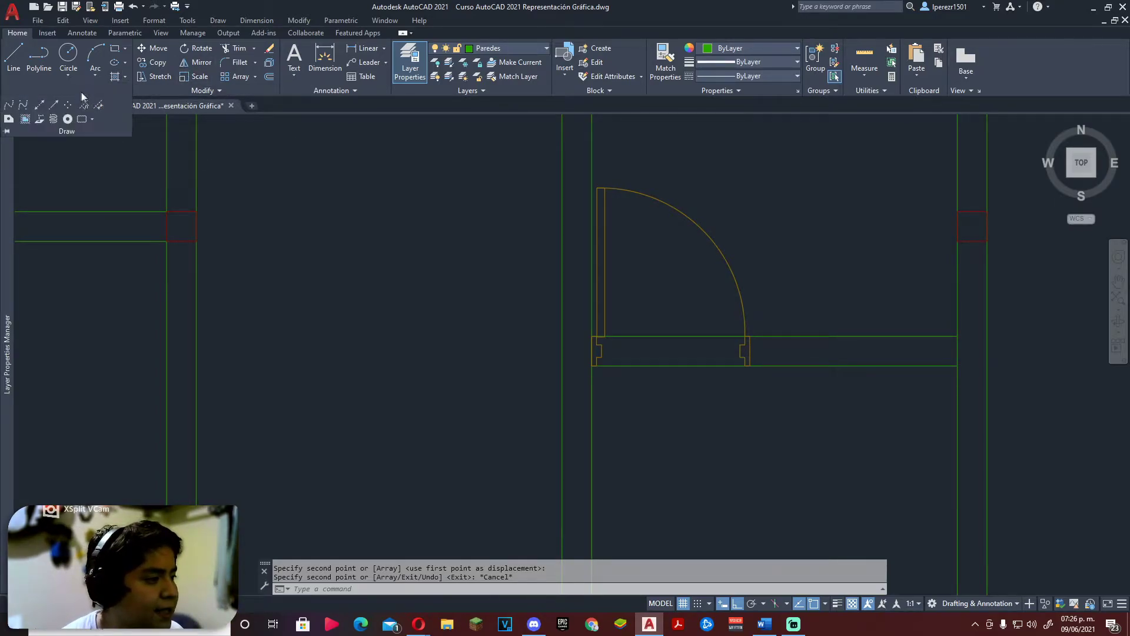
click(181, 90)
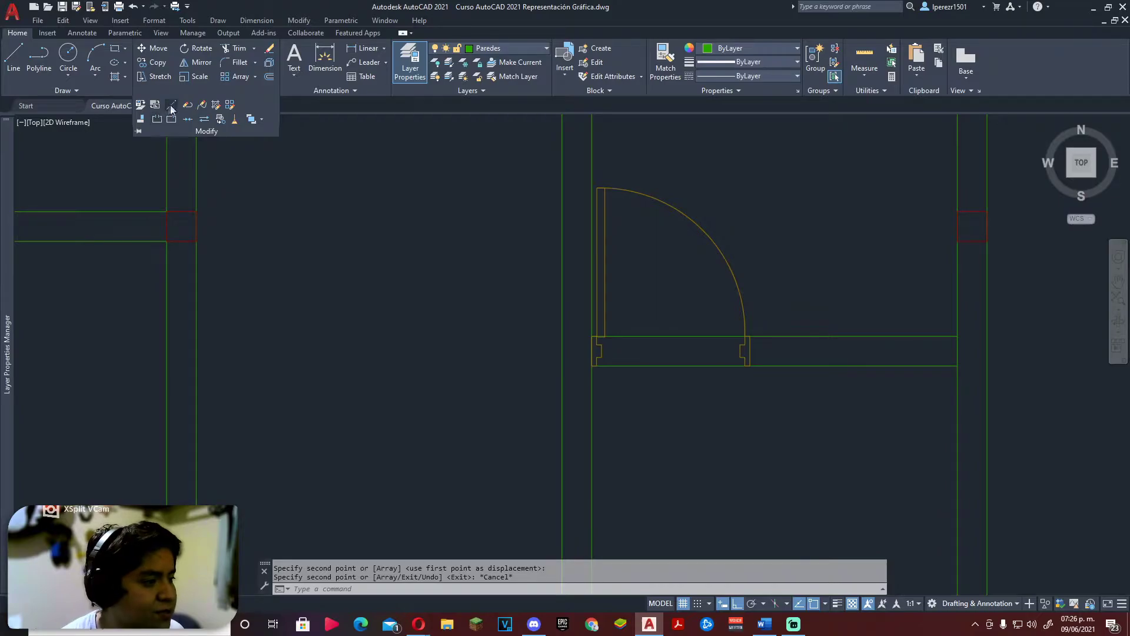
click(157, 121)
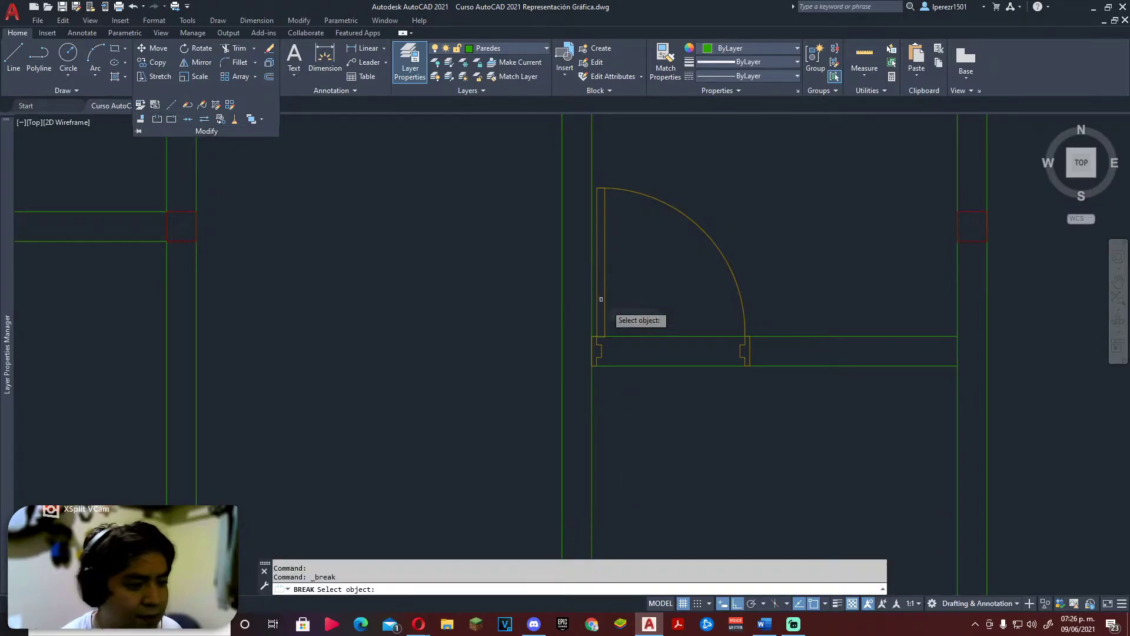
click(652, 336)
text(F)
key(Return)
scroll(683, 312, up, 4)
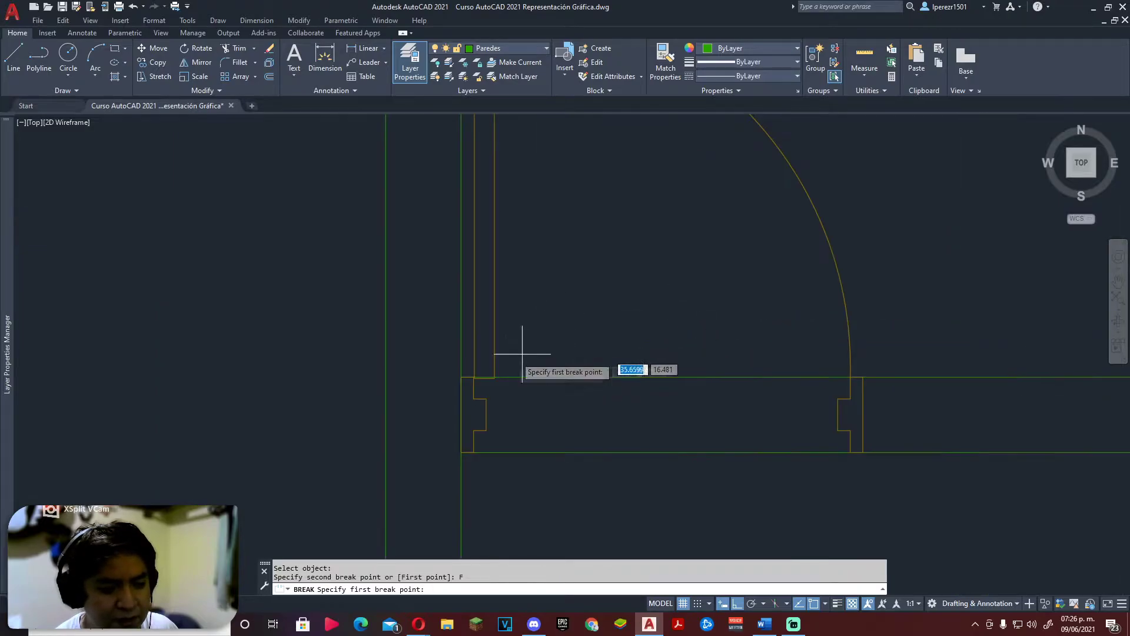
click(460, 377)
click(854, 377)
scroll(833, 468, down, 2)
middle_drag(833, 468, 704, 437)
click(619, 416)
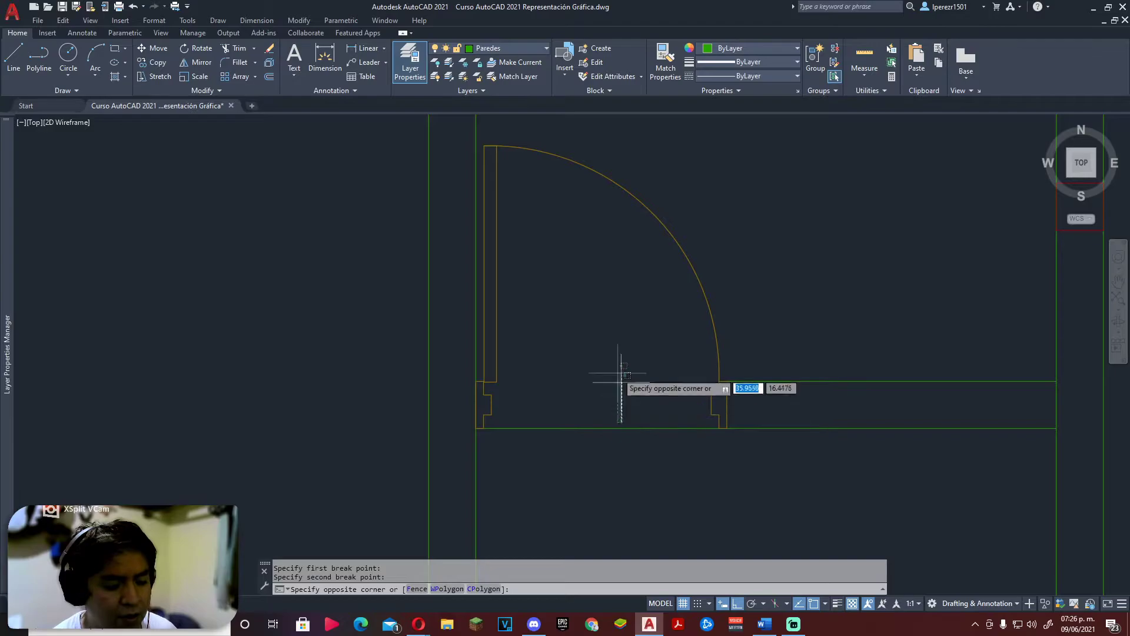
Step: Break the bottom wall line between the door jambs so the opening is clear
key(Escape)
key(Return)
click(614, 396)
click(535, 428)
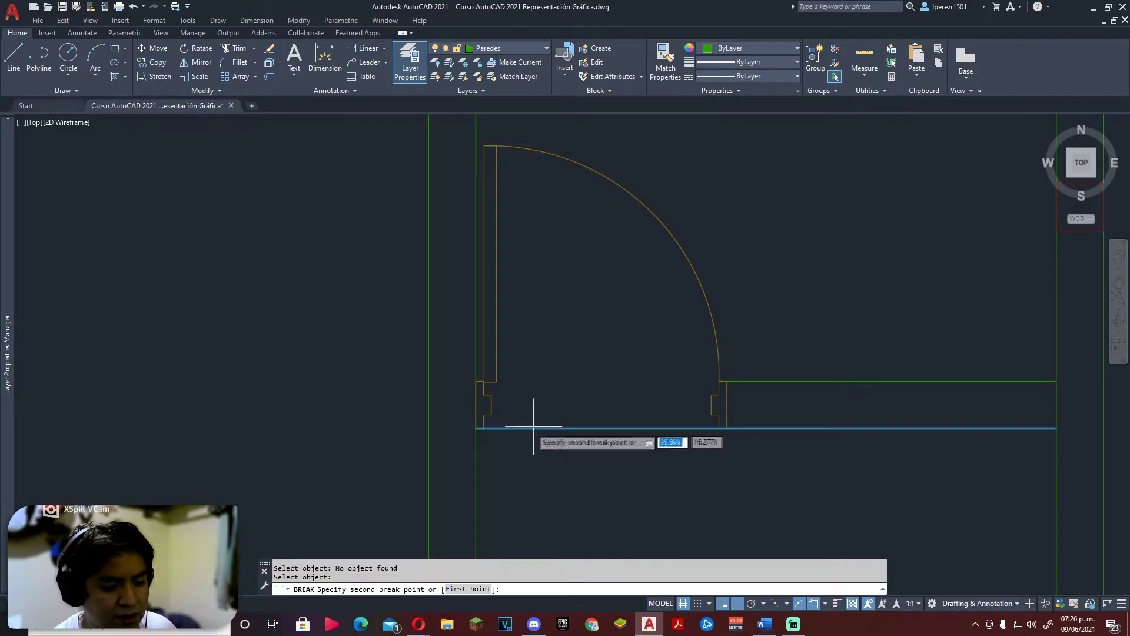
text(F)
key(Return)
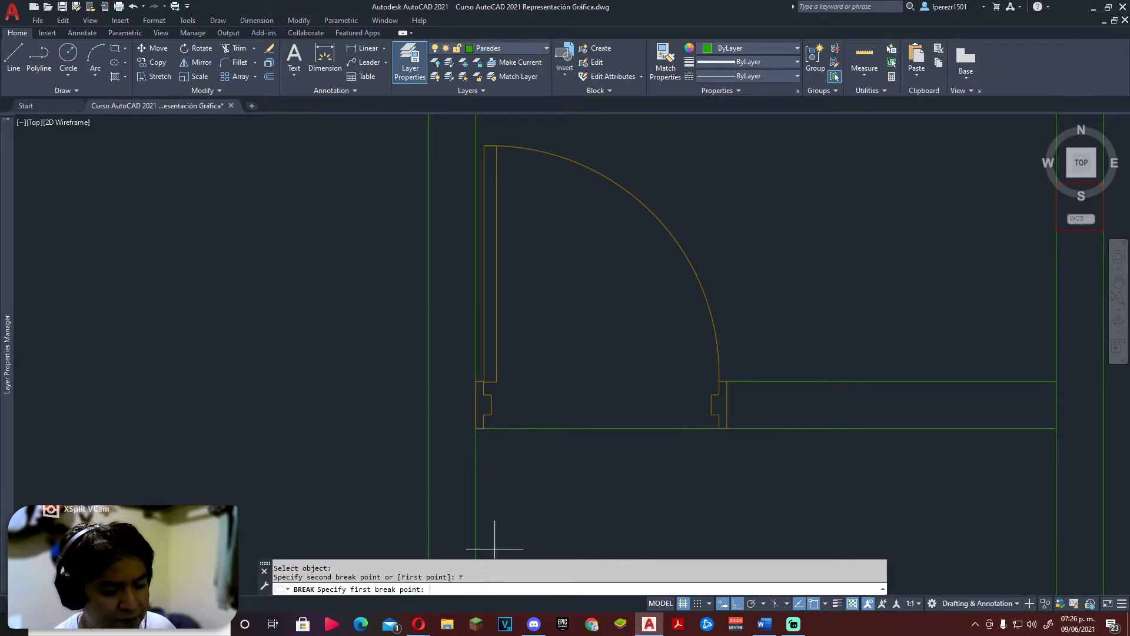
click(474, 428)
click(726, 428)
key(Return)
scroll(773, 447, down, 2)
key(Escape)
scroll(656, 461, down, 2)
scroll(575, 429, down, 1)
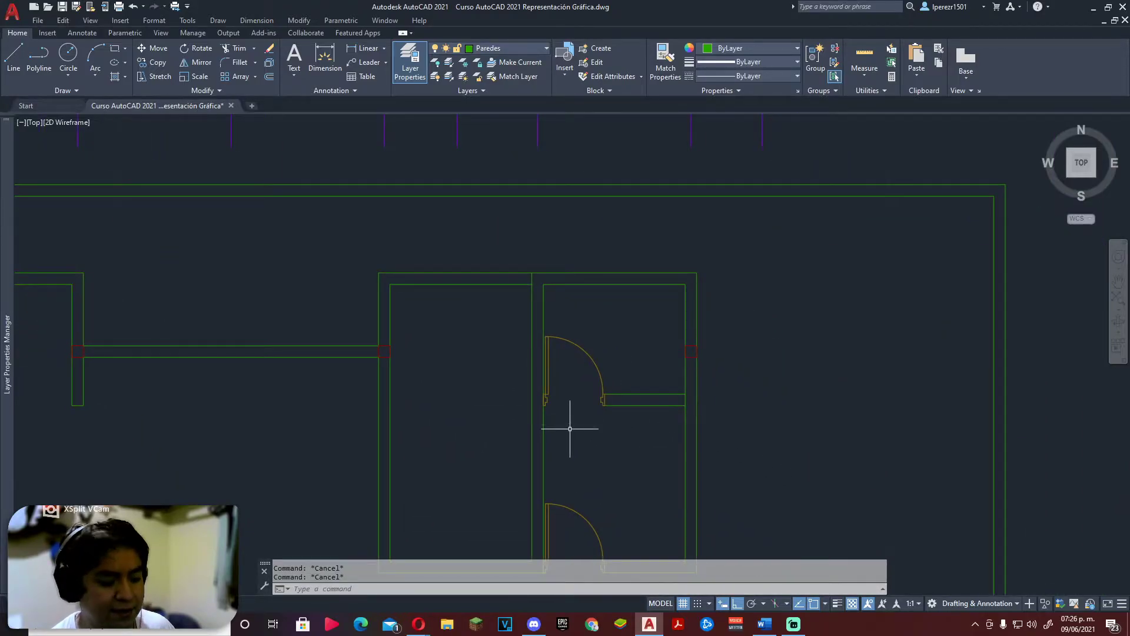
Step: Start a line at the wall corner, cancel it, and adjust the view
text(L)
key(Return)
scroll(577, 434, up, 5)
scroll(605, 409, up, 2)
click(592, 322)
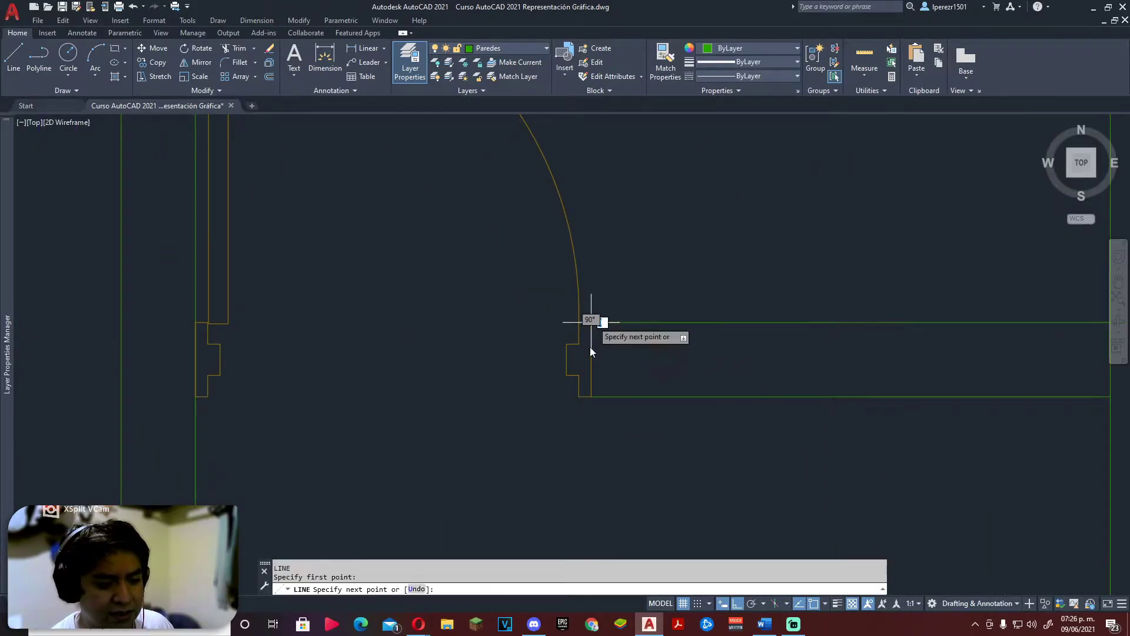
key(Escape)
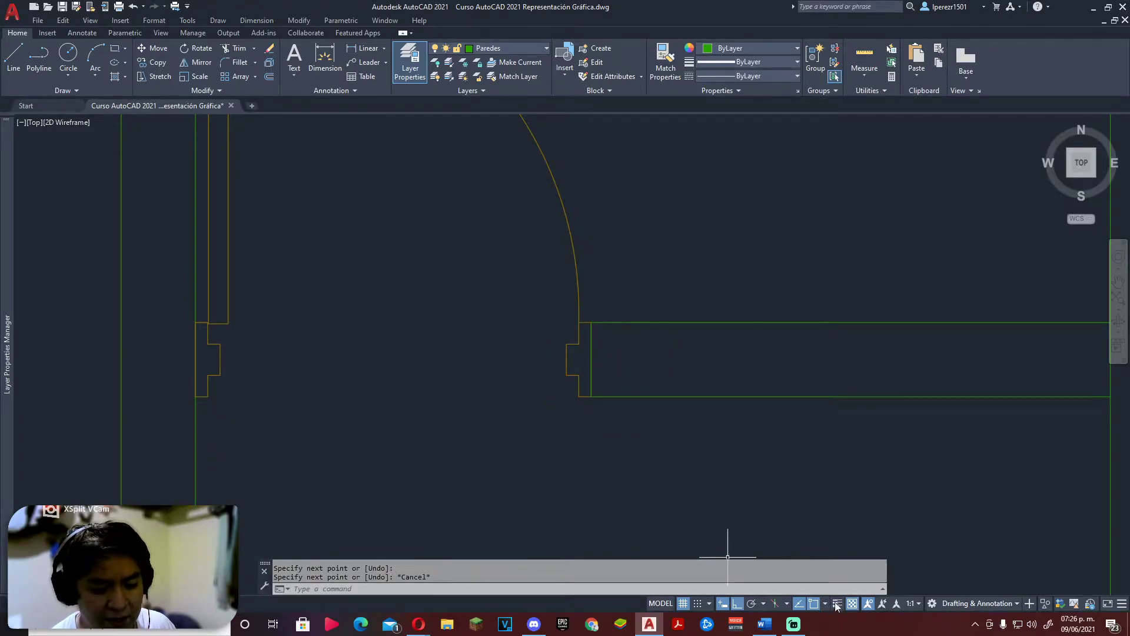
scroll(365, 365, down, 2)
scroll(378, 331, up, 3)
scroll(383, 298, down, 1)
scroll(343, 194, up, 2)
scroll(373, 434, down, 1)
scroll(575, 378, down, 2)
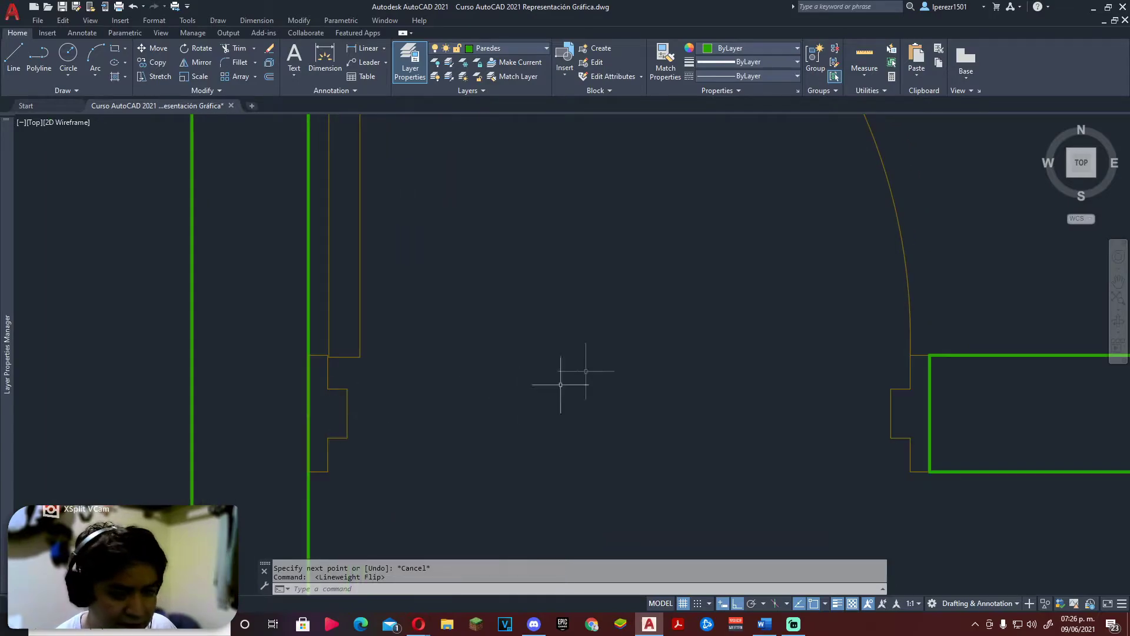
scroll(593, 371, down, 1)
Step: Send the door's arc and jamb lines to the back of the draw order
click(800, 187)
click(597, 309)
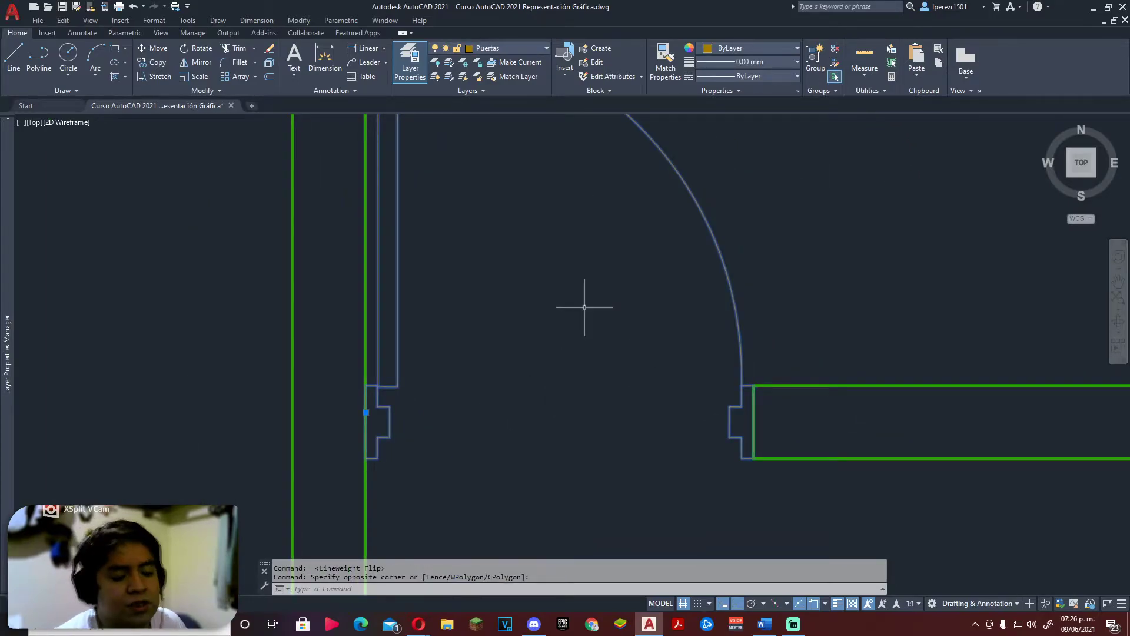
right_click(585, 307)
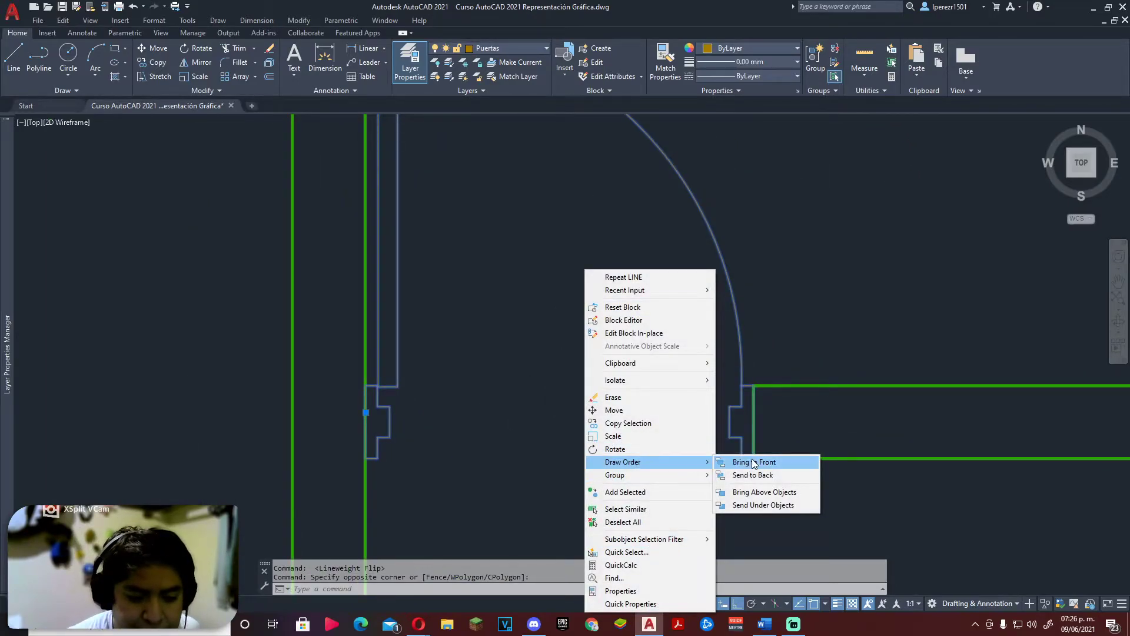
click(753, 474)
key(Escape)
scroll(636, 455, down, 1)
scroll(611, 422, down, 2)
scroll(610, 423, down, 1)
scroll(609, 370, down, 2)
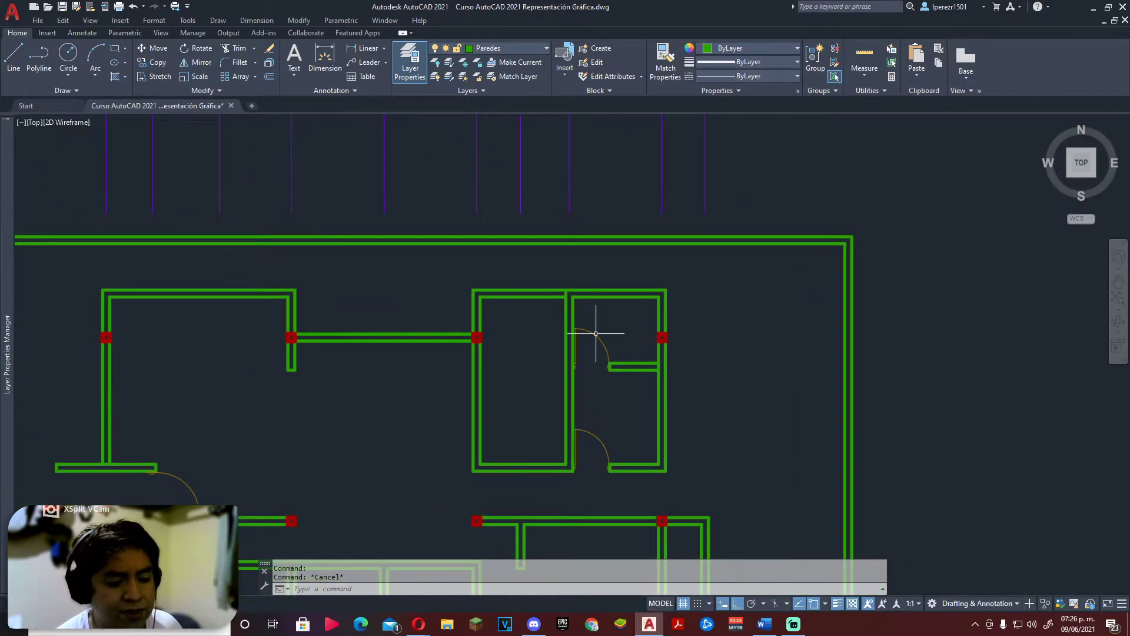
key(alt+Tab)
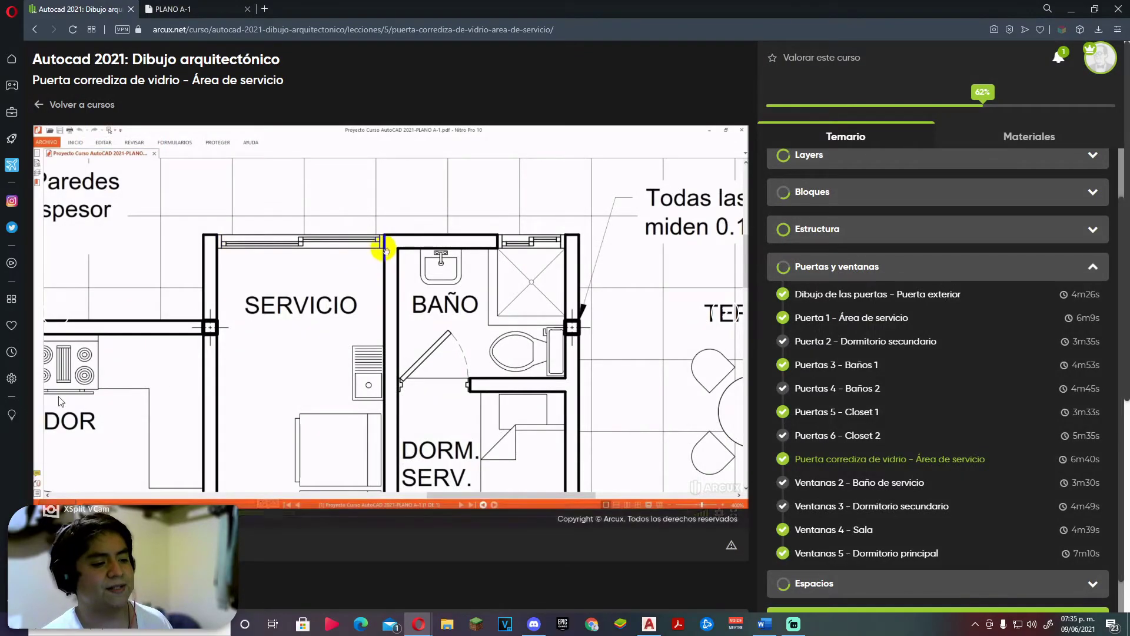
key(alt+Tab)
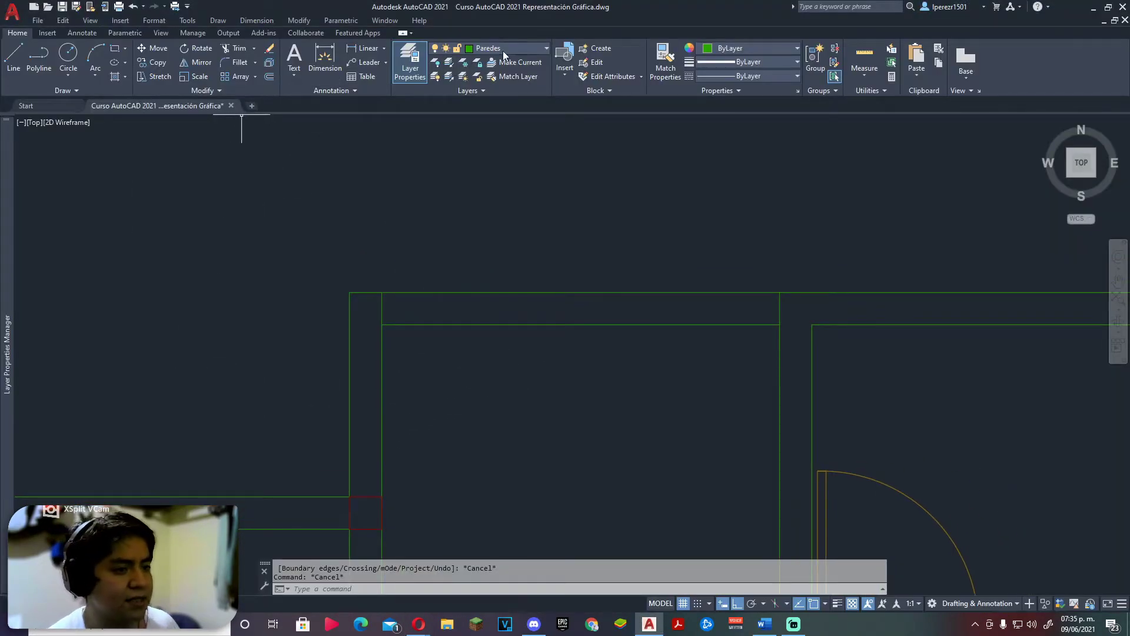
Step: Make Ventanas current and draw a line between the left and right window jamb midpoints
click(503, 51)
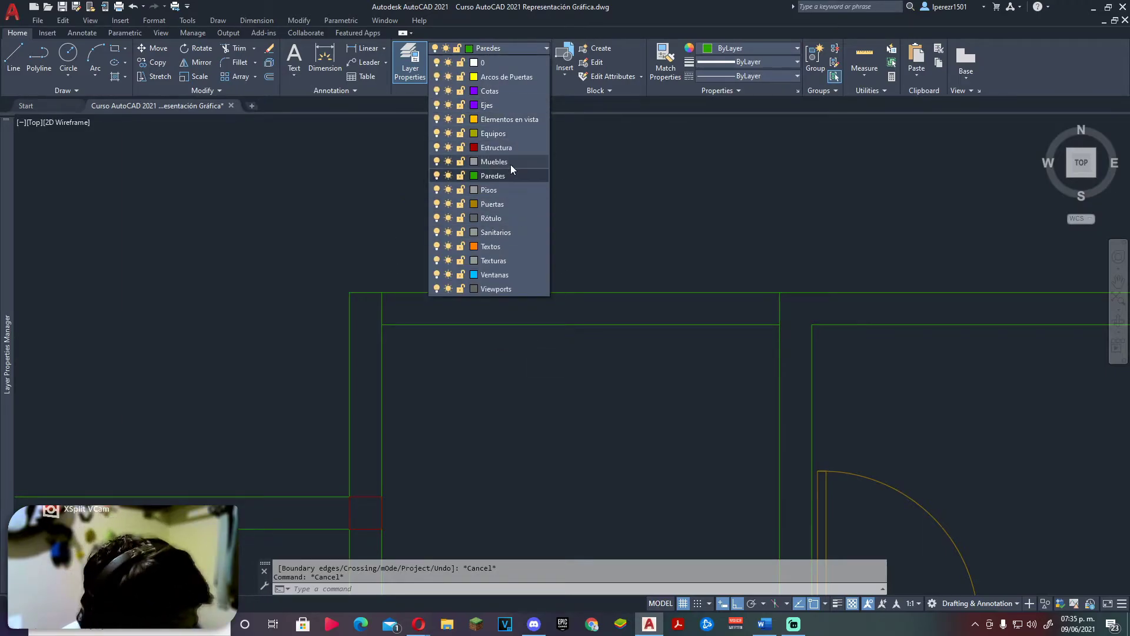
click(521, 275)
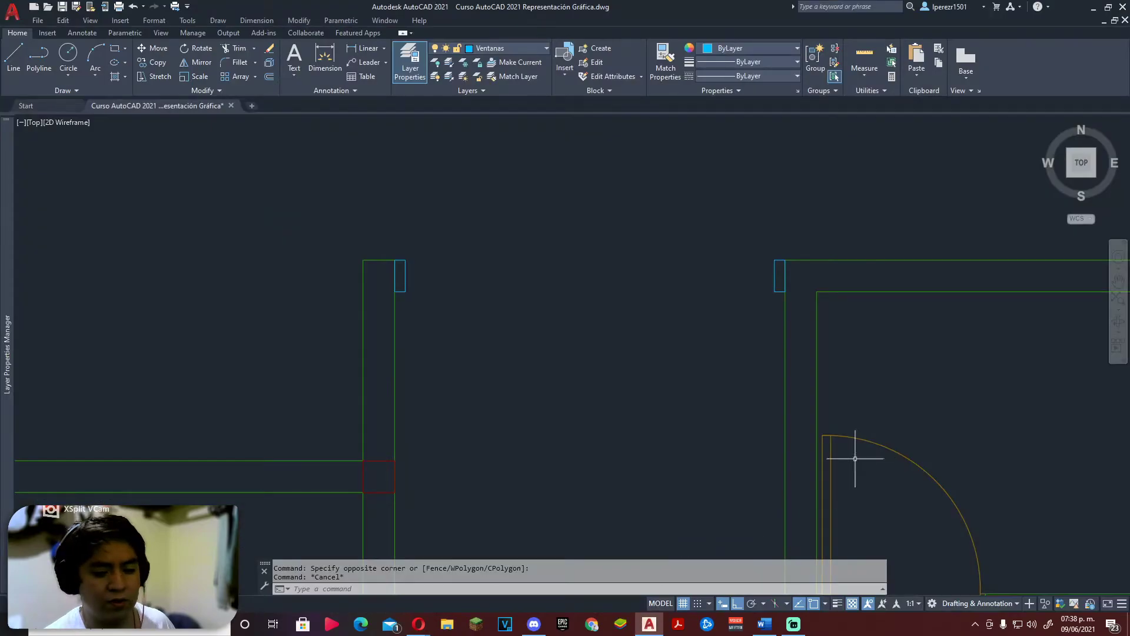
text(l)
key(Return)
click(405, 275)
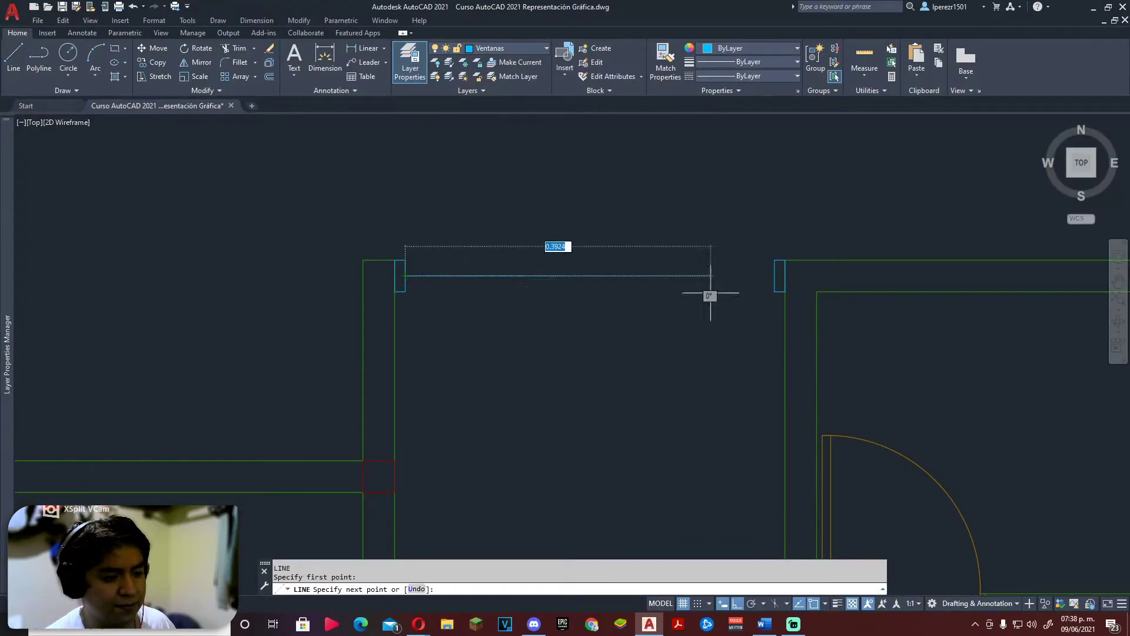
click(784, 275)
key(Return)
Step: Compare with the course video and check the new glass line
key(alt+Tab)
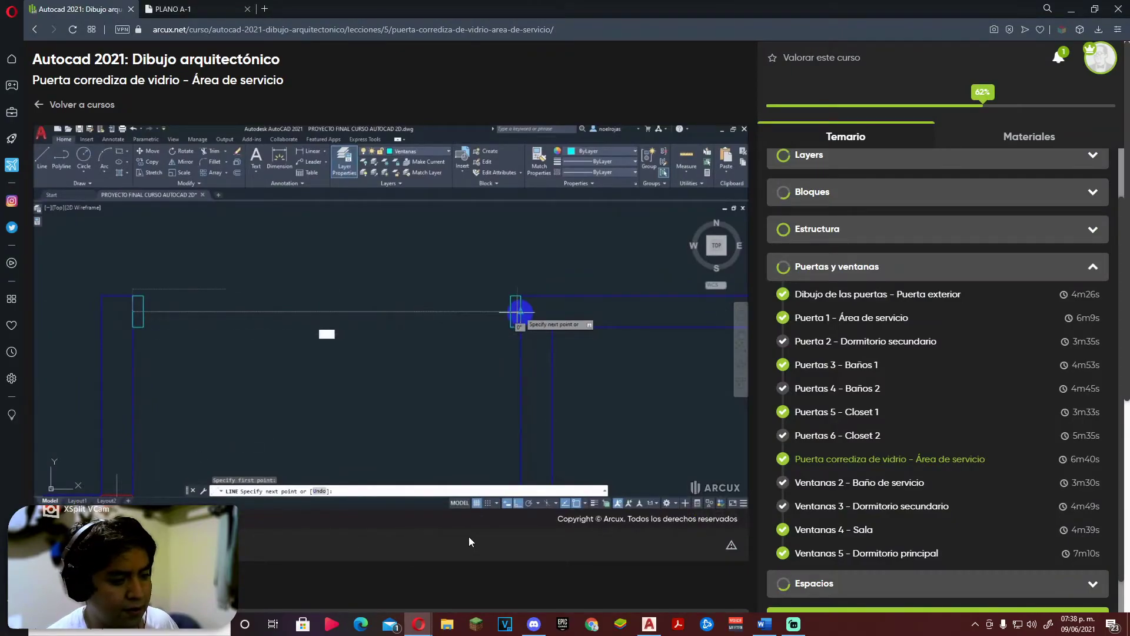
key(alt+Tab)
scroll(344, 300, up, 4)
click(322, 281)
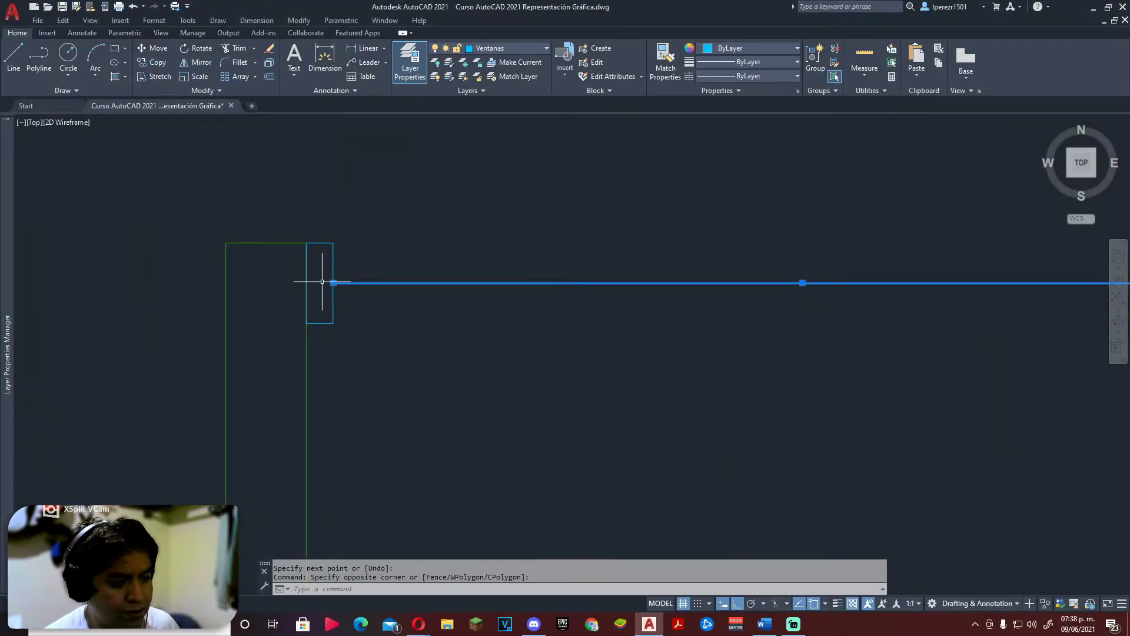
click(643, 628)
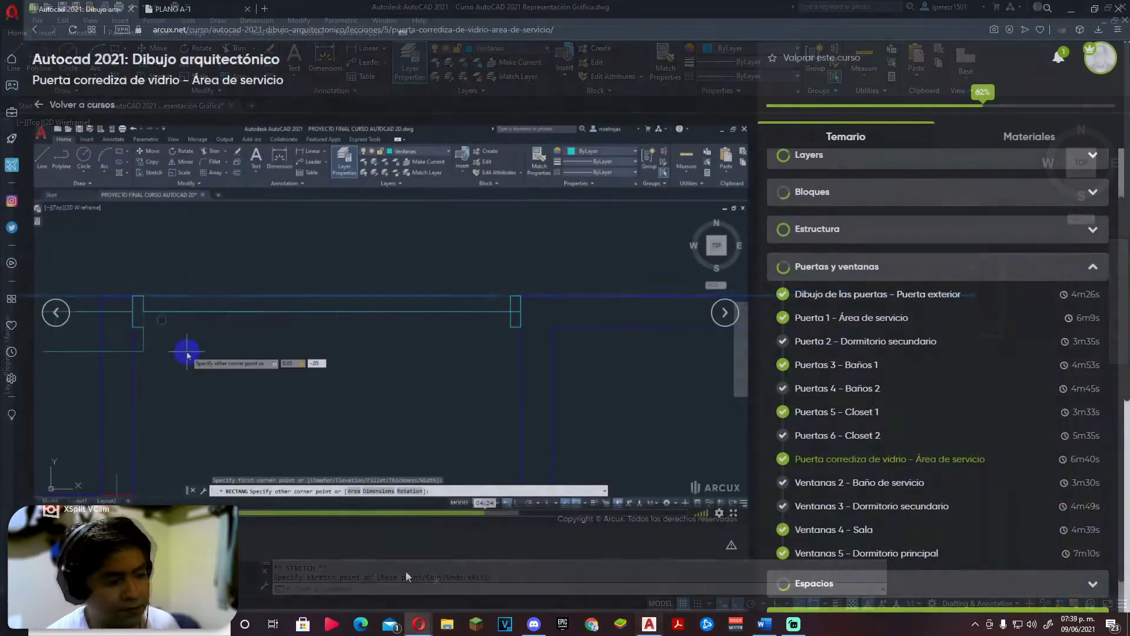
click(643, 628)
key(Escape)
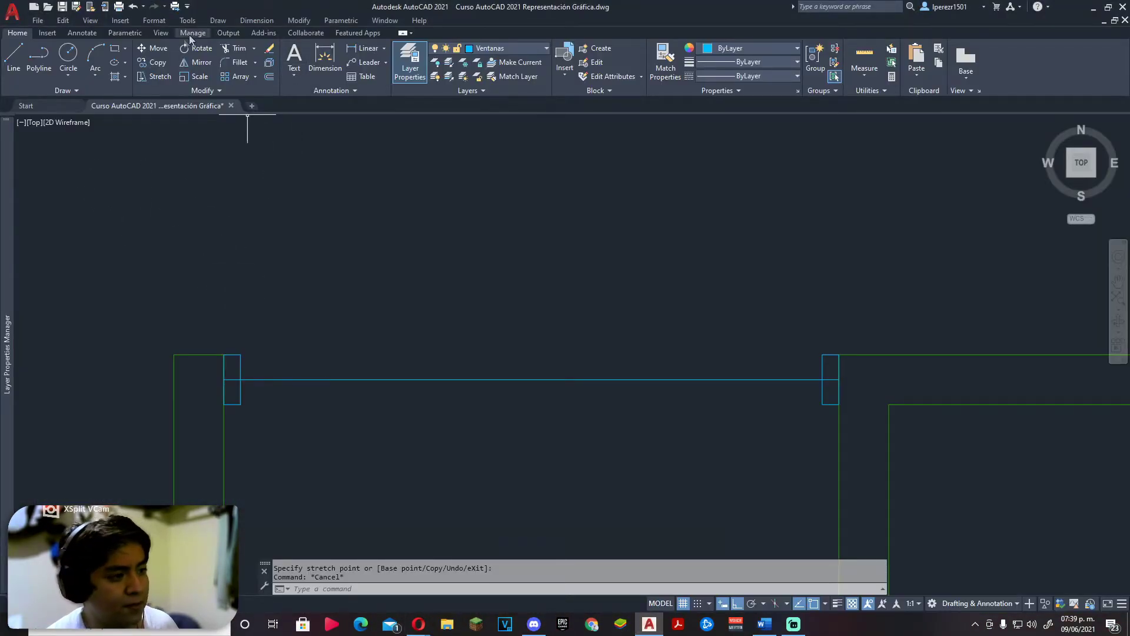
Step: Draw a 0.05 × 0.05 rectangle at the left jamb just below the glass line
text(rec)
key(Return)
click(240, 380)
text(.05)
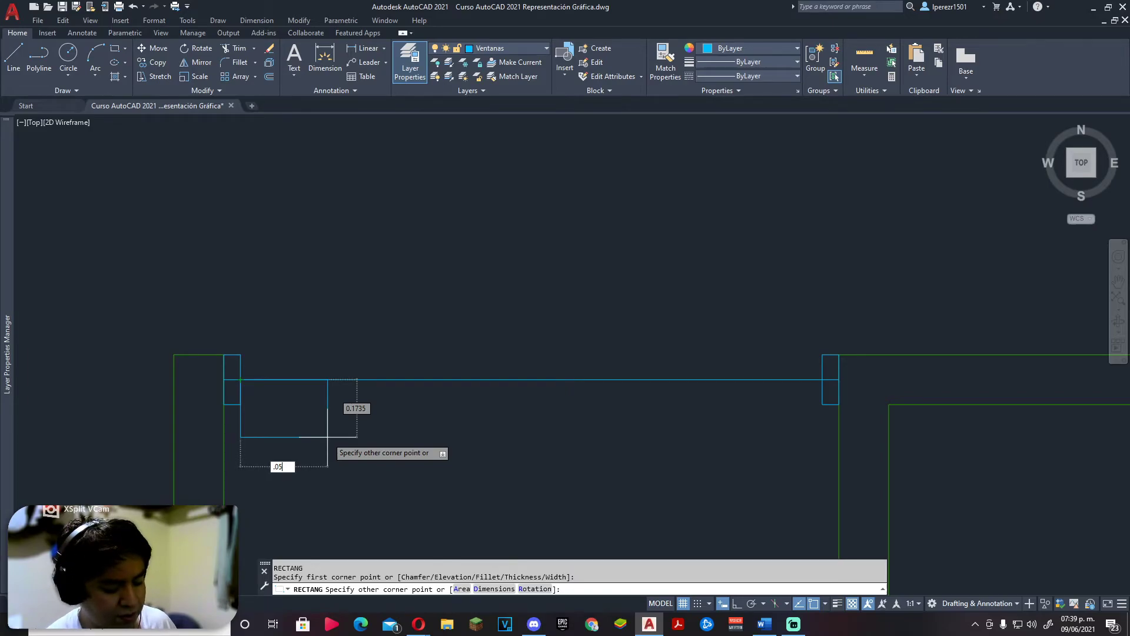
key(Tab)
text(-)
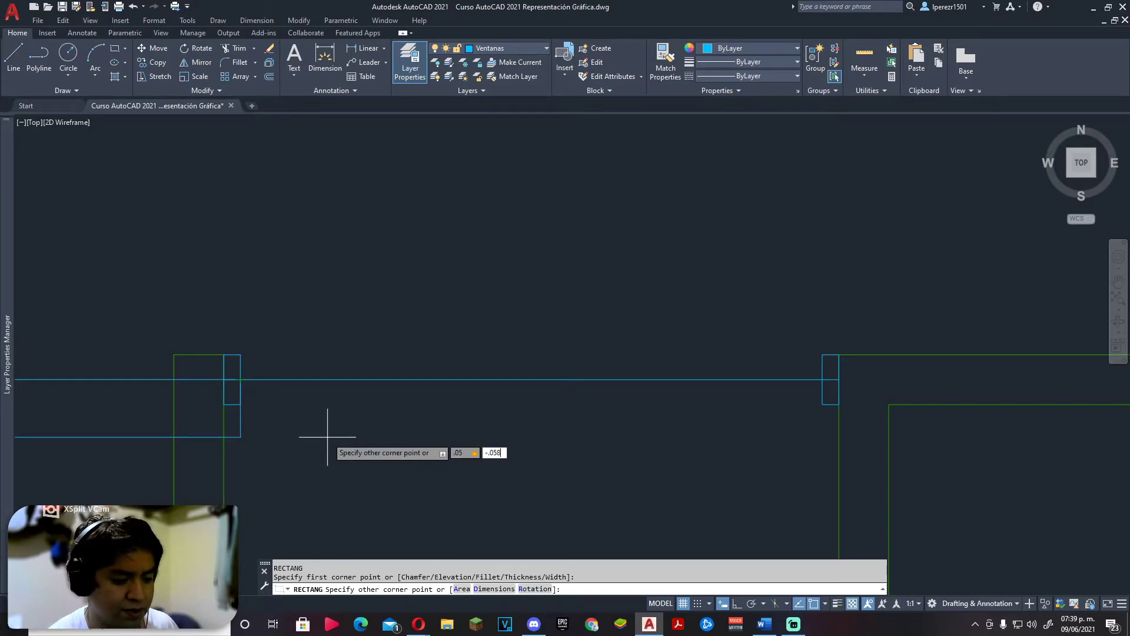
key(Return)
scroll(255, 400, up, 2)
scroll(276, 368, up, 2)
Step: Check the course video, then zoom around the new square
key(alt+Tab)
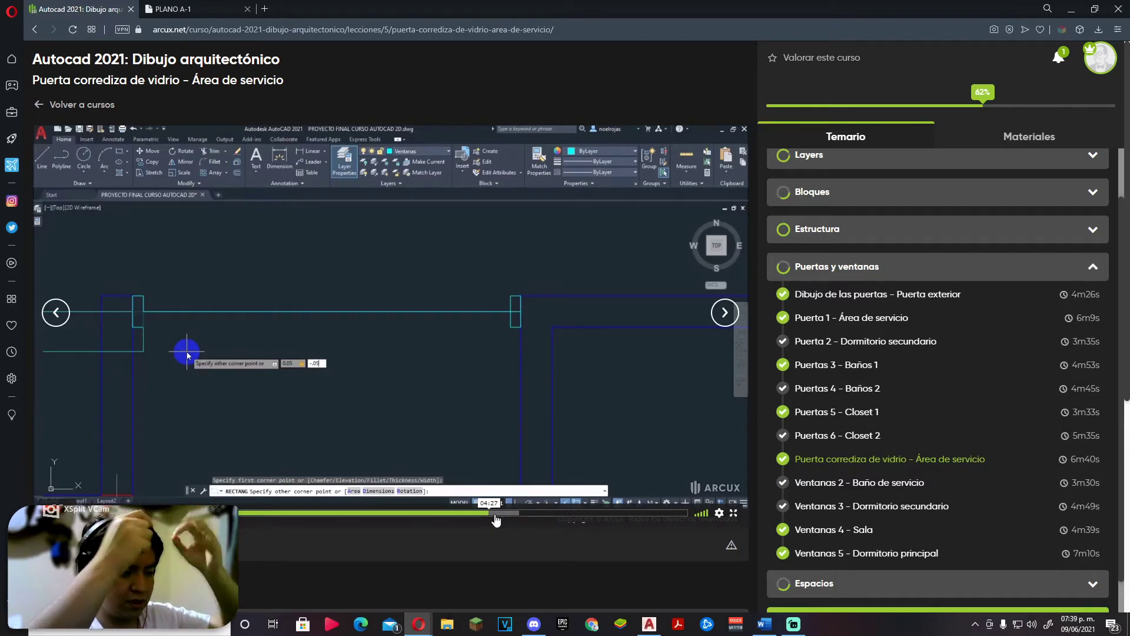
key(alt+Tab)
scroll(748, 353, up, 2)
scroll(356, 336, down, 3)
scroll(517, 347, up, 1)
scroll(517, 348, down, 3)
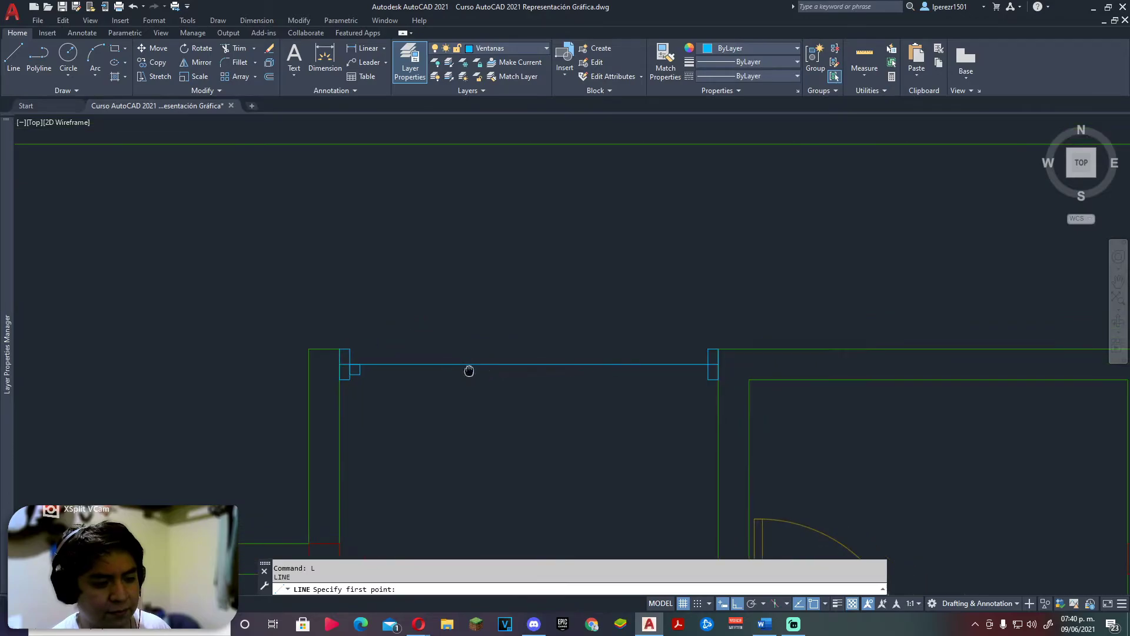
Step: Offset the short vertical line by 0.025, then check the course video
key(alt+Tab)
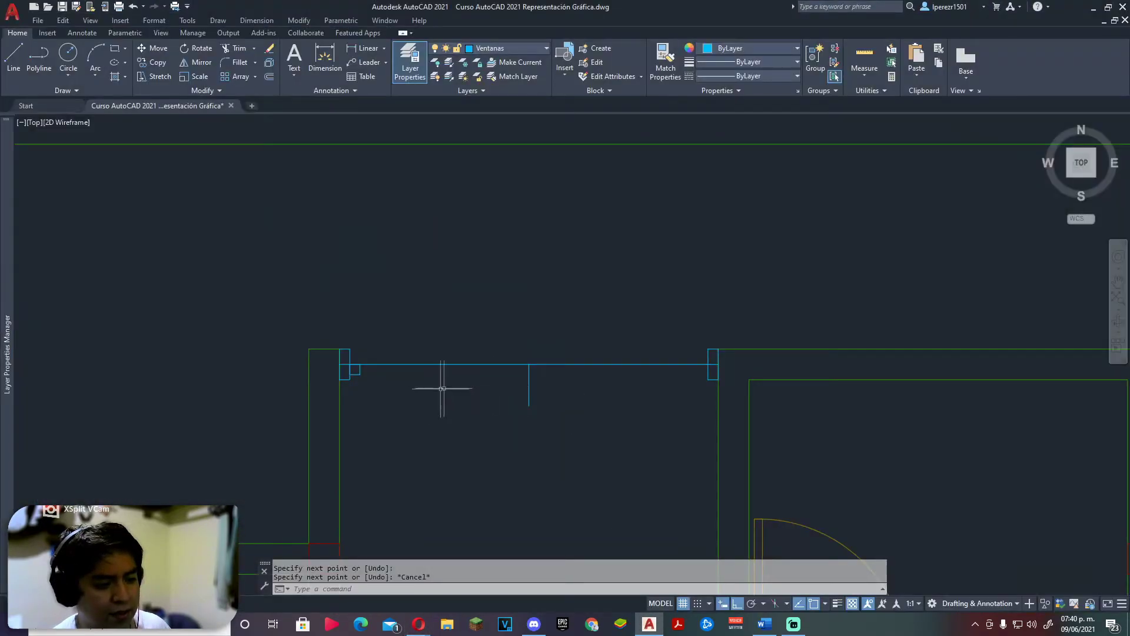
key(Return)
text(.025)
key(Return)
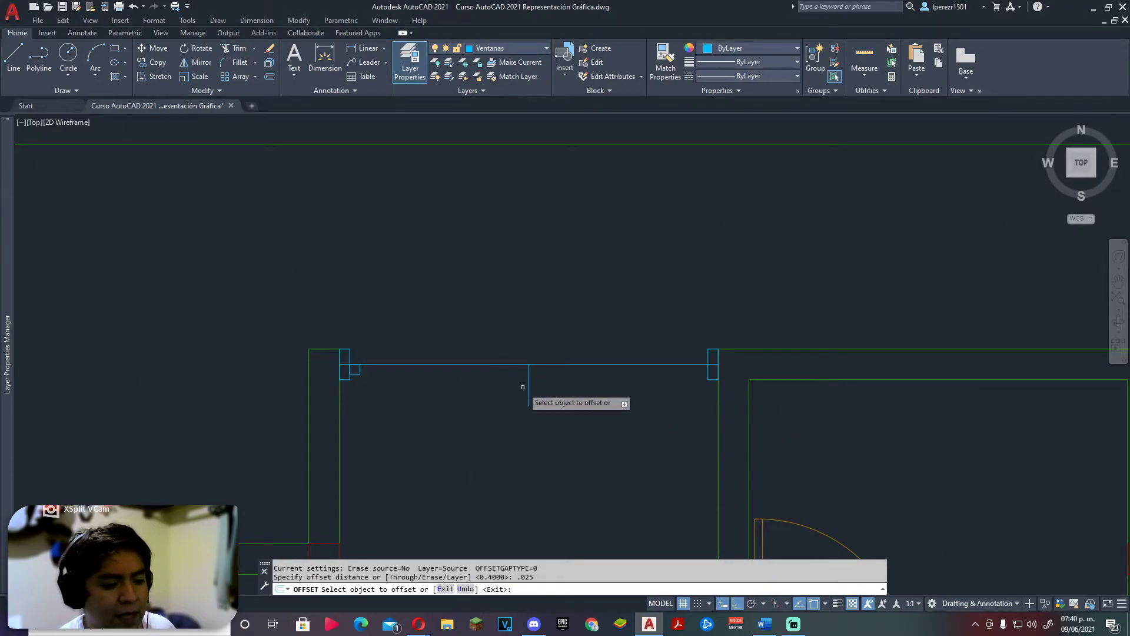
click(529, 386)
click(531, 388)
scroll(538, 404, up, 2)
scroll(517, 386, down, 3)
key(alt+Tab)
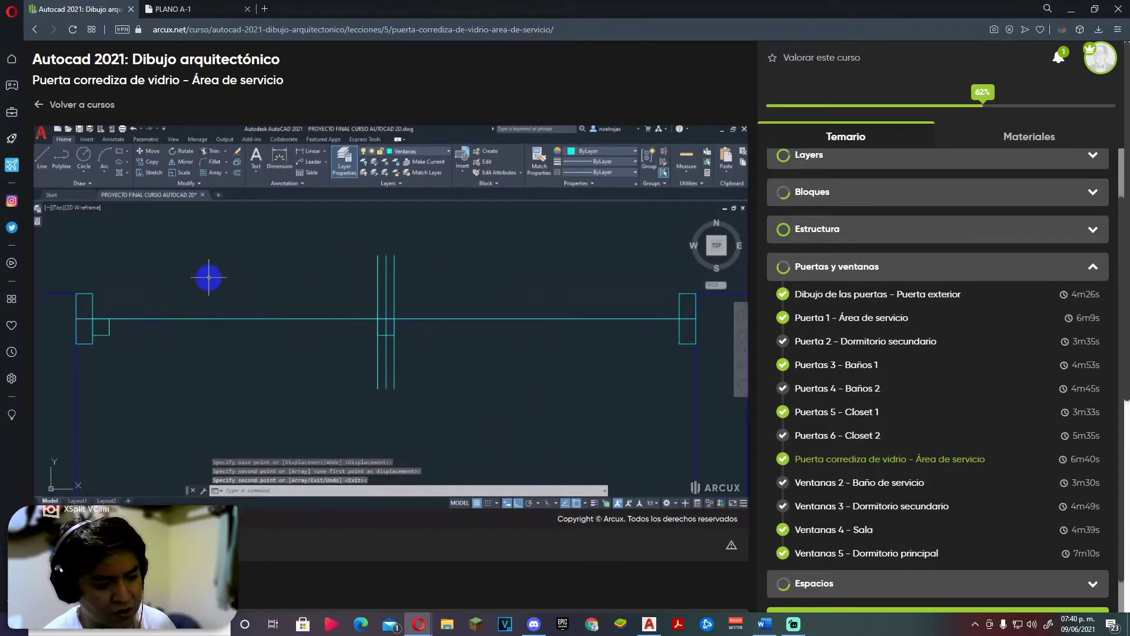
key(alt+Tab)
Step: Offset the glass line 0.05 downward to form the panel's double line
click(570, 365)
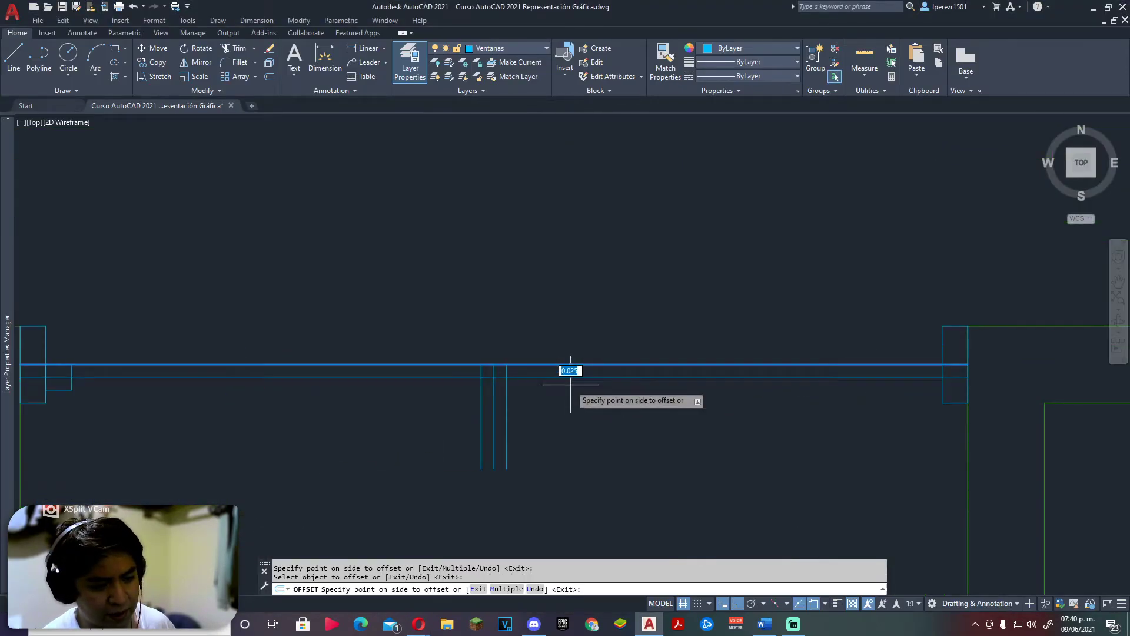
key(Escape)
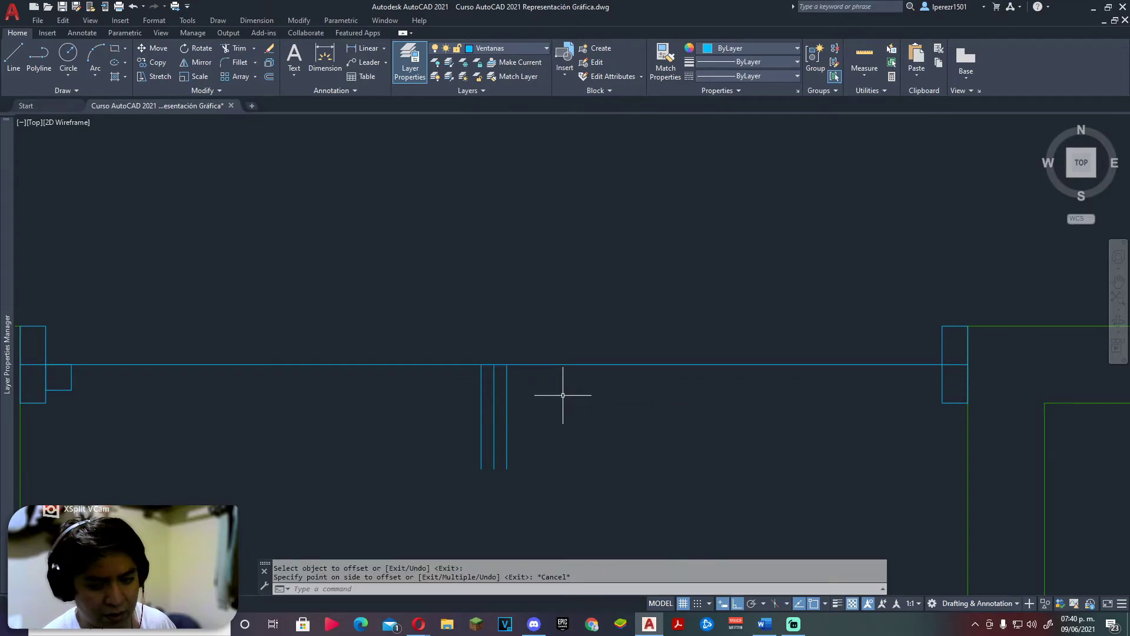
key(Return)
text(.05)
key(Return)
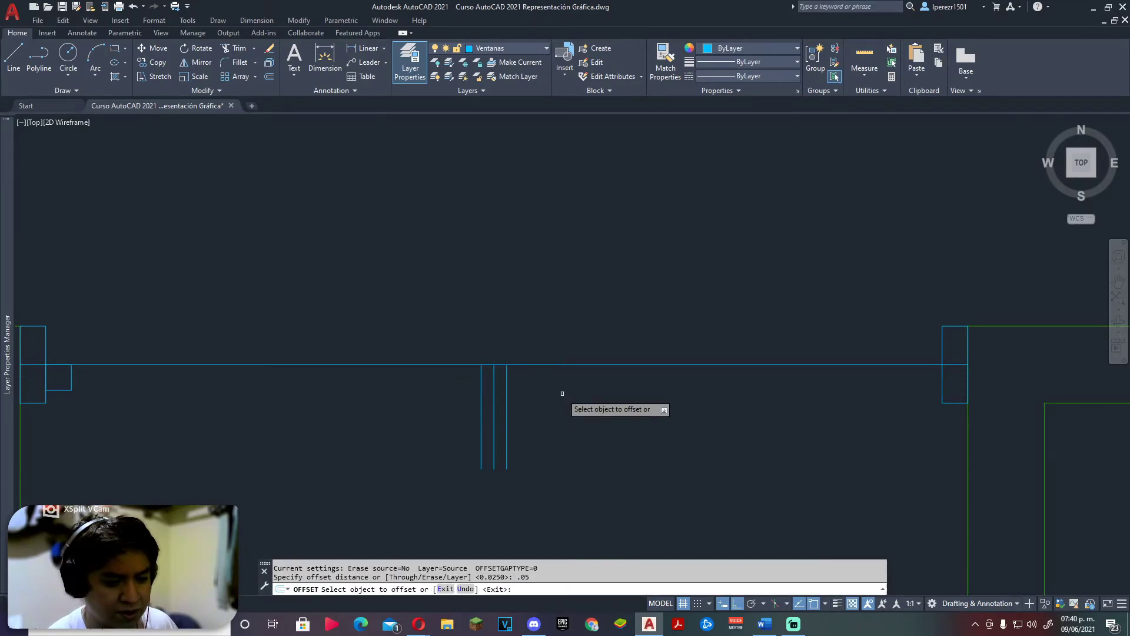
click(543, 393)
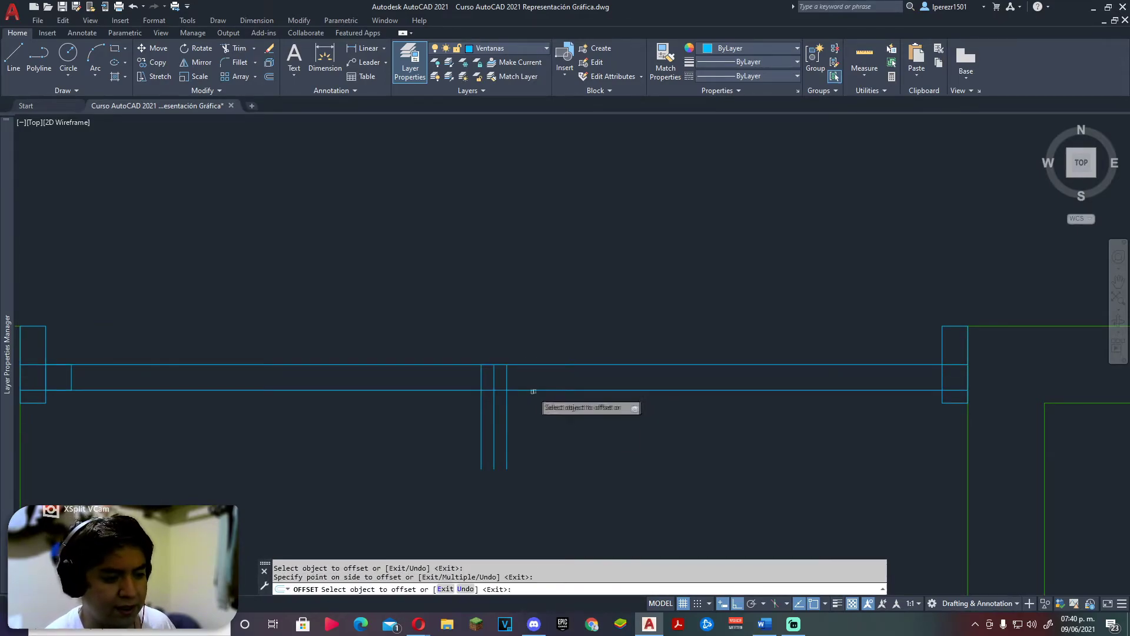
key(Escape)
Step: Start filleting the panel's first line, consulting the course video
text(f)
key(Return)
click(484, 391)
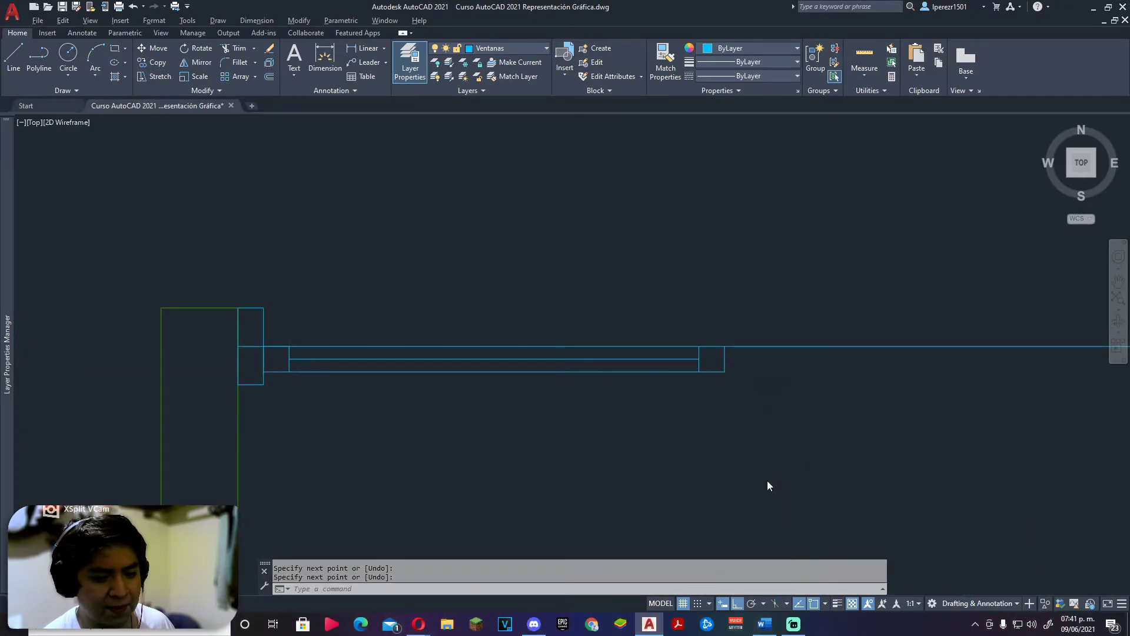
key(alt+Tab)
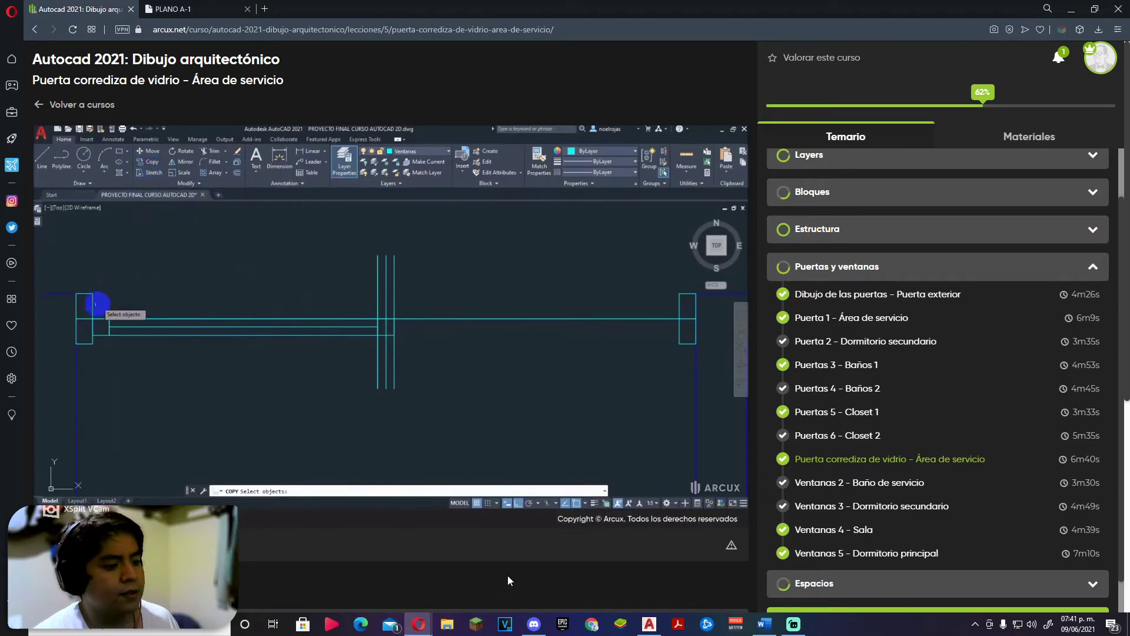
key(alt+Tab)
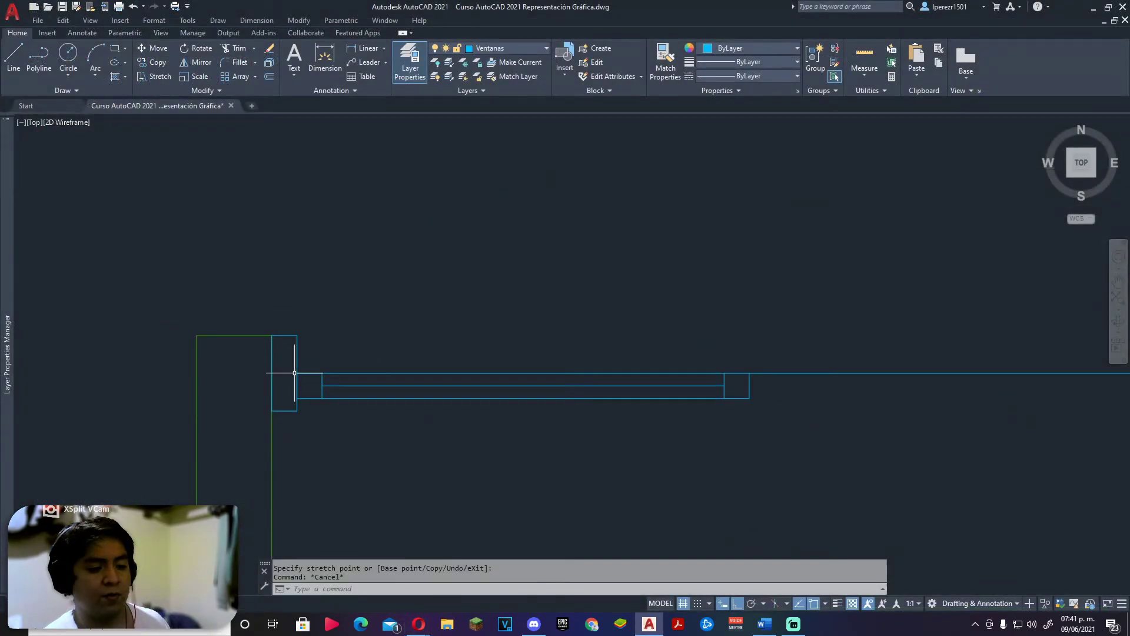
Step: Copy the glass panel from its left corner to its right end
click(283, 369)
click(744, 416)
middle_drag(504, 449, 346, 445)
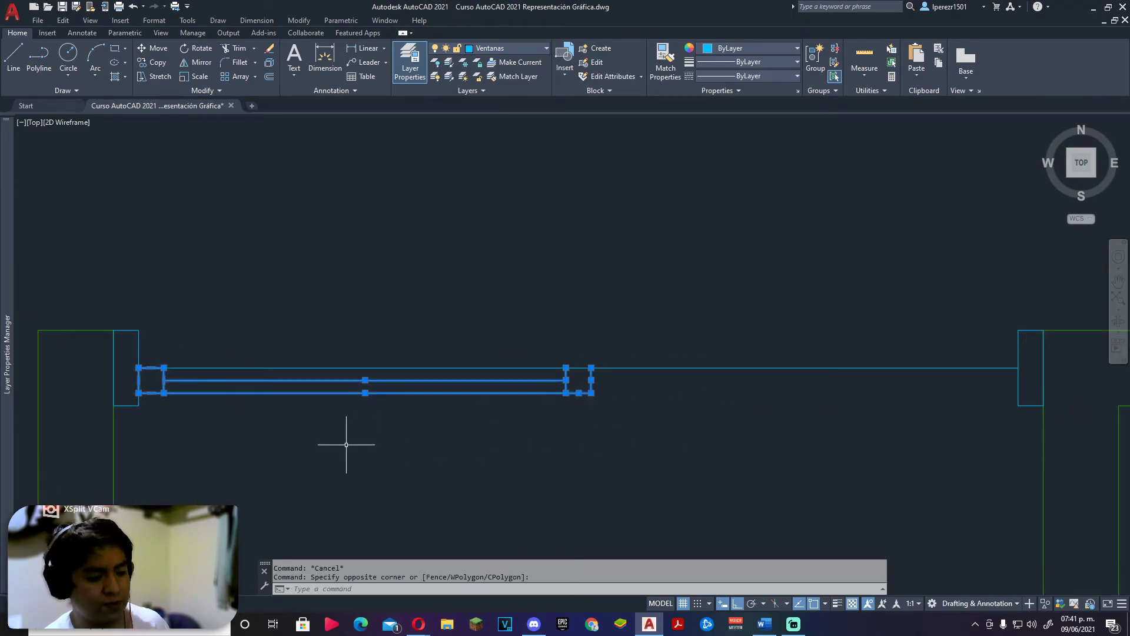
text(co)
key(Return)
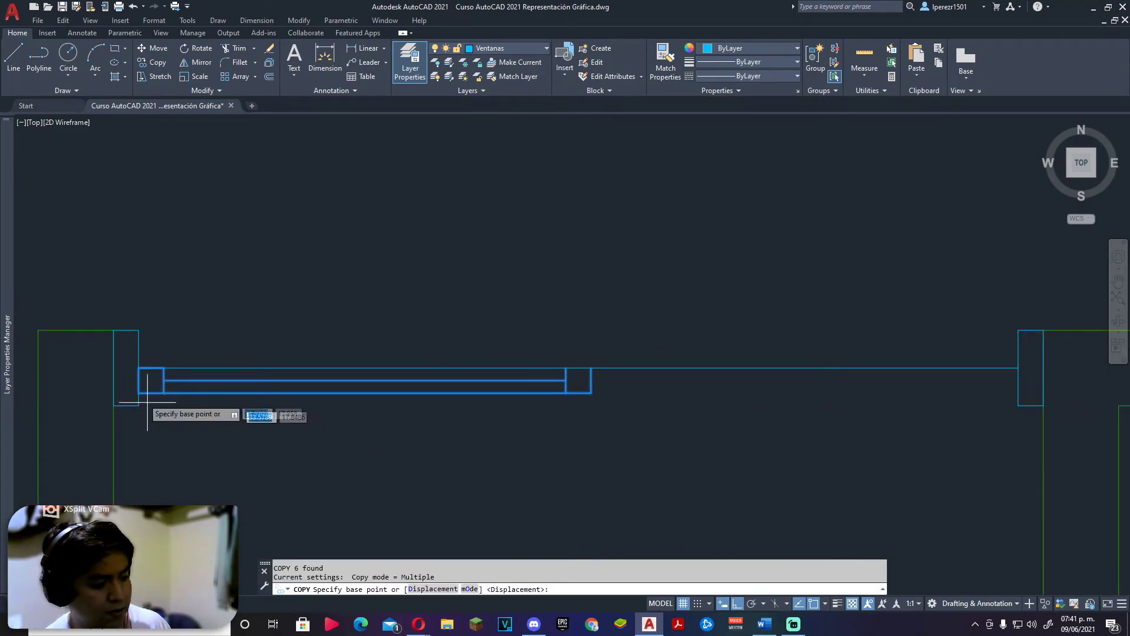
click(139, 392)
click(568, 361)
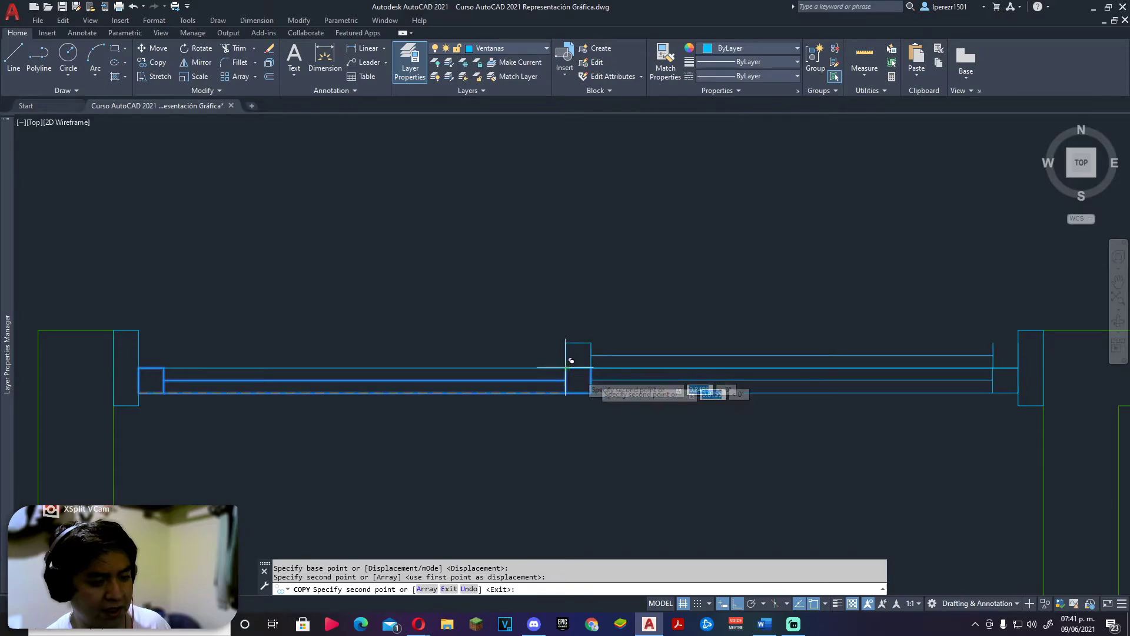
mouse_move(634, 377)
middle_down()
mouse_move(543, 378)
mouse_move(549, 414)
middle_up()
key(Escape)
Step: Draw a closing line from the panel corner to the right column
click(509, 369)
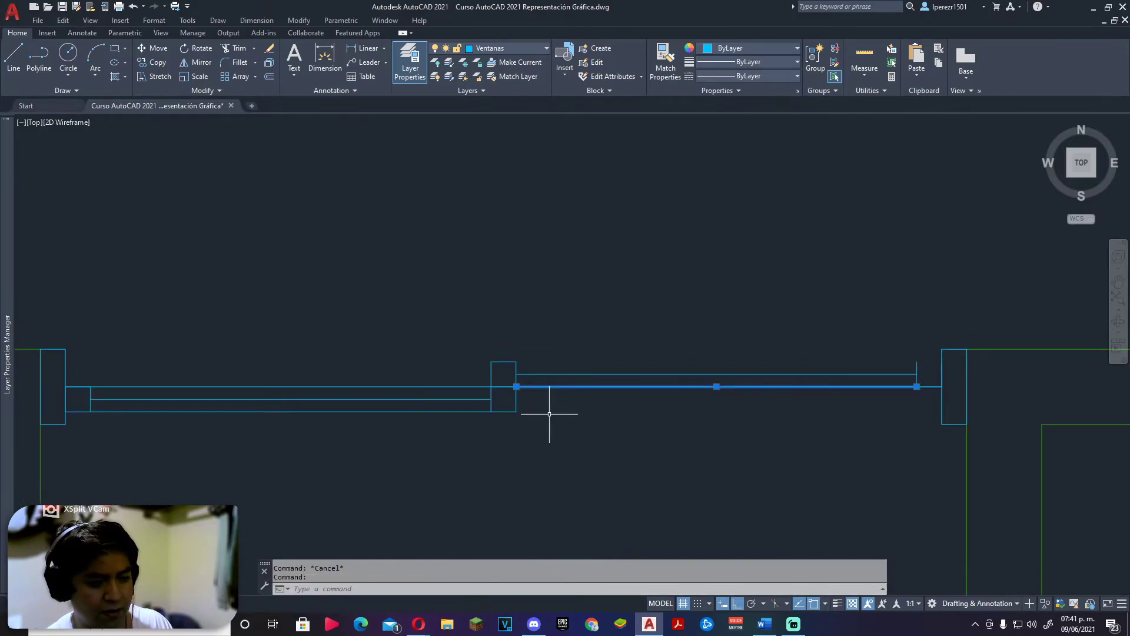
text(l)
key(Return)
click(516, 361)
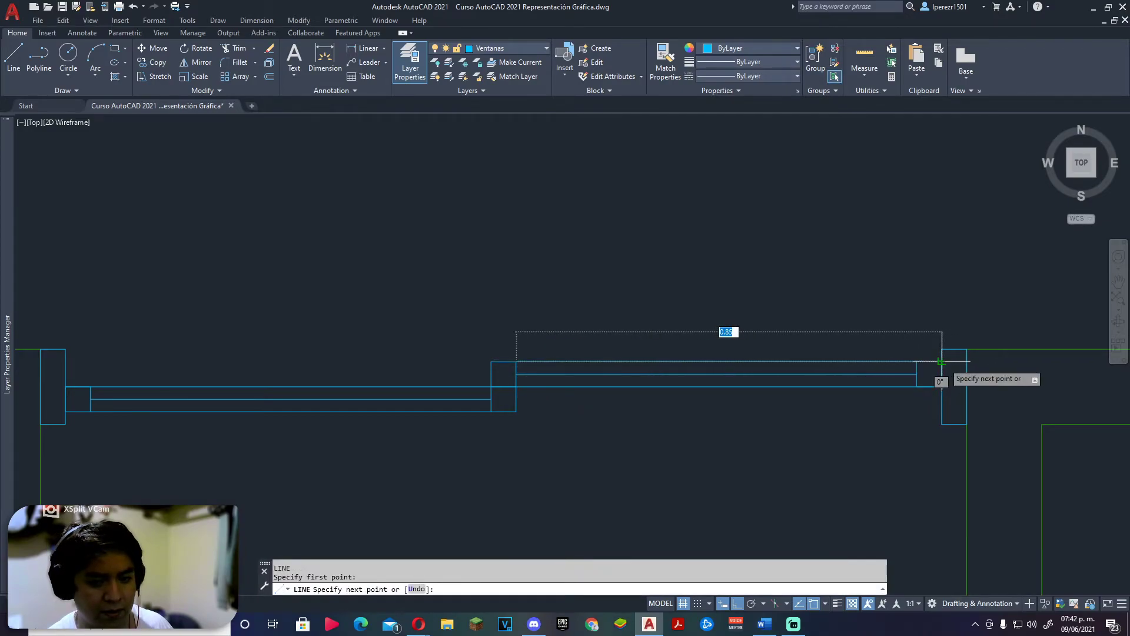
click(941, 361)
key(Escape)
Step: Erase the short leftover line near the window's end column
scroll(906, 419, down, 2)
scroll(885, 419, down, 4)
scroll(736, 398, up, 3)
scroll(695, 365, up, 3)
click(669, 357)
middle_drag(907, 435, 705, 409)
scroll(795, 442, down, 6)
scroll(681, 328, up, 3)
scroll(661, 248, up, 5)
click(683, 329)
scroll(671, 340, down, 4)
key(Delete)
scroll(664, 352, down, 4)
scroll(259, 336, up, 8)
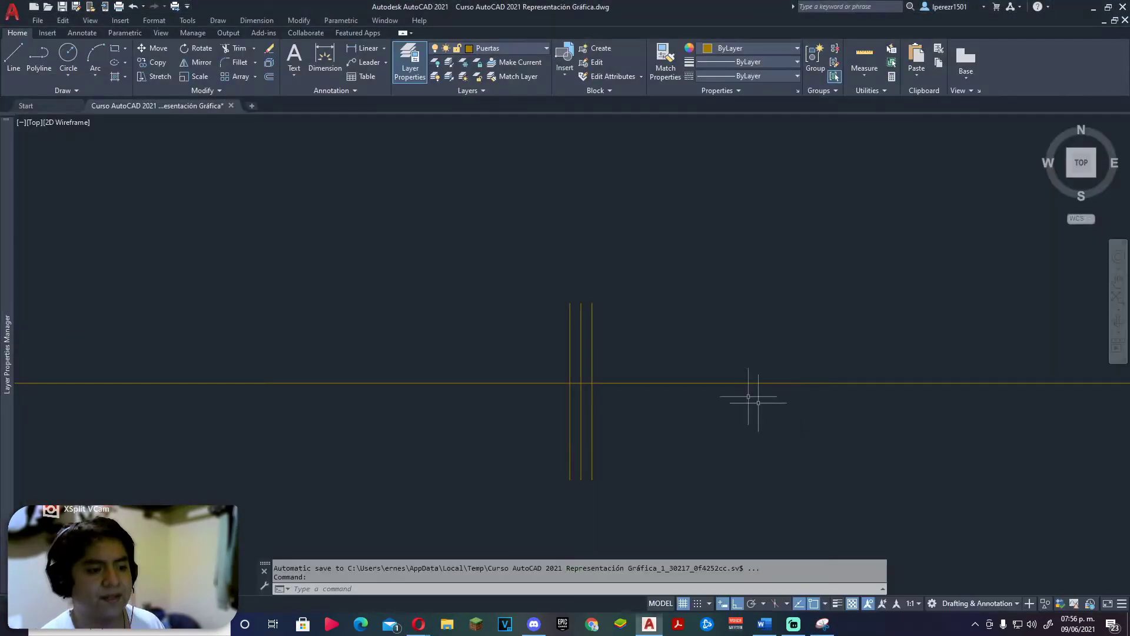
Step: Start a rectangle across the closet opening, then cancel it
middle_drag(648, 393, 689, 387)
text(c)
key(Return)
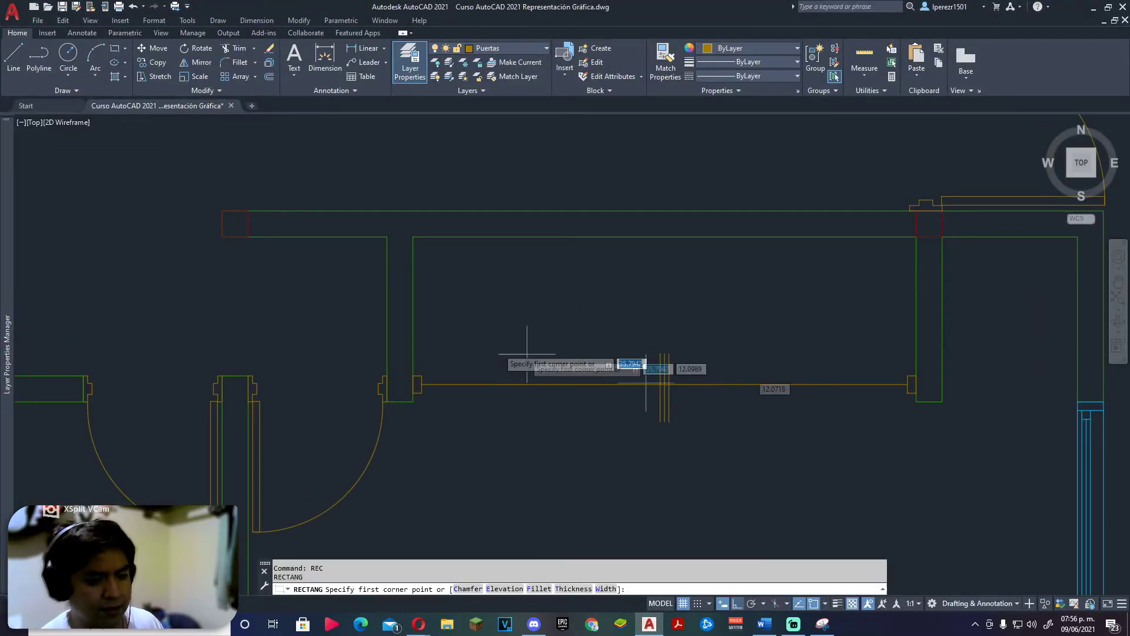
scroll(471, 359, up, 2)
scroll(403, 391, up, 3)
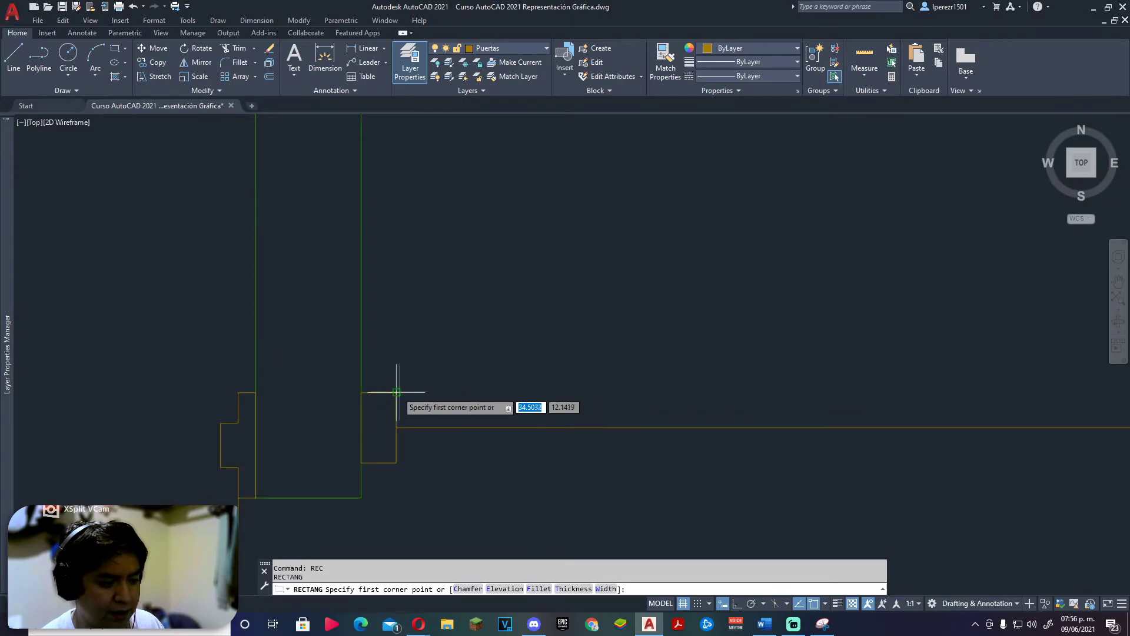
click(404, 391)
scroll(417, 353, down, 3)
scroll(680, 391, up, 3)
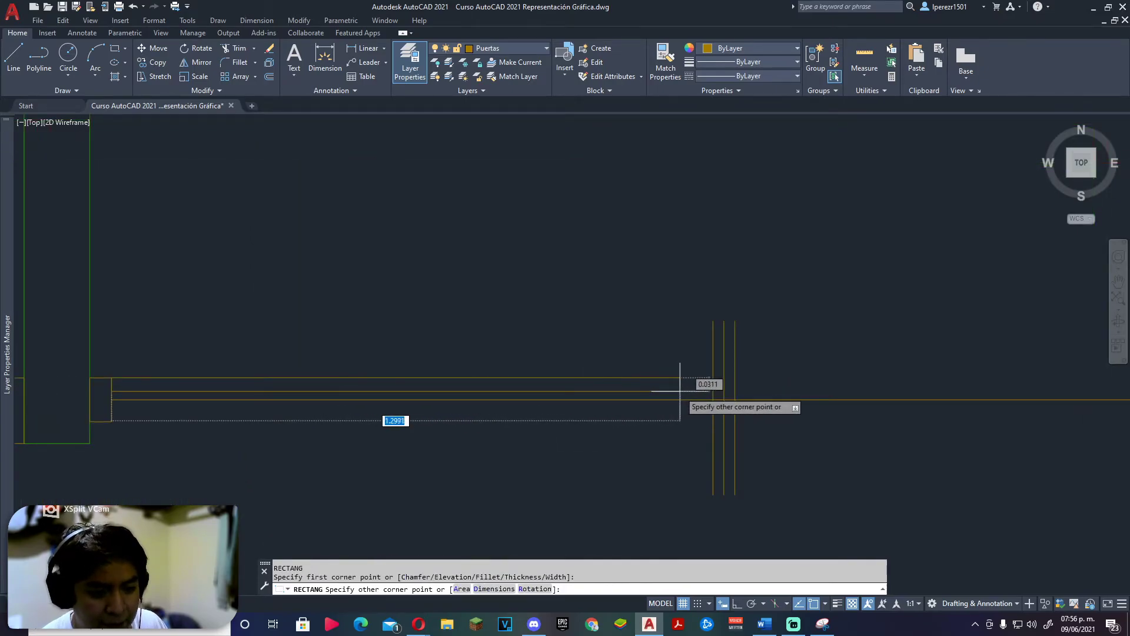
click(724, 399)
click(724, 399)
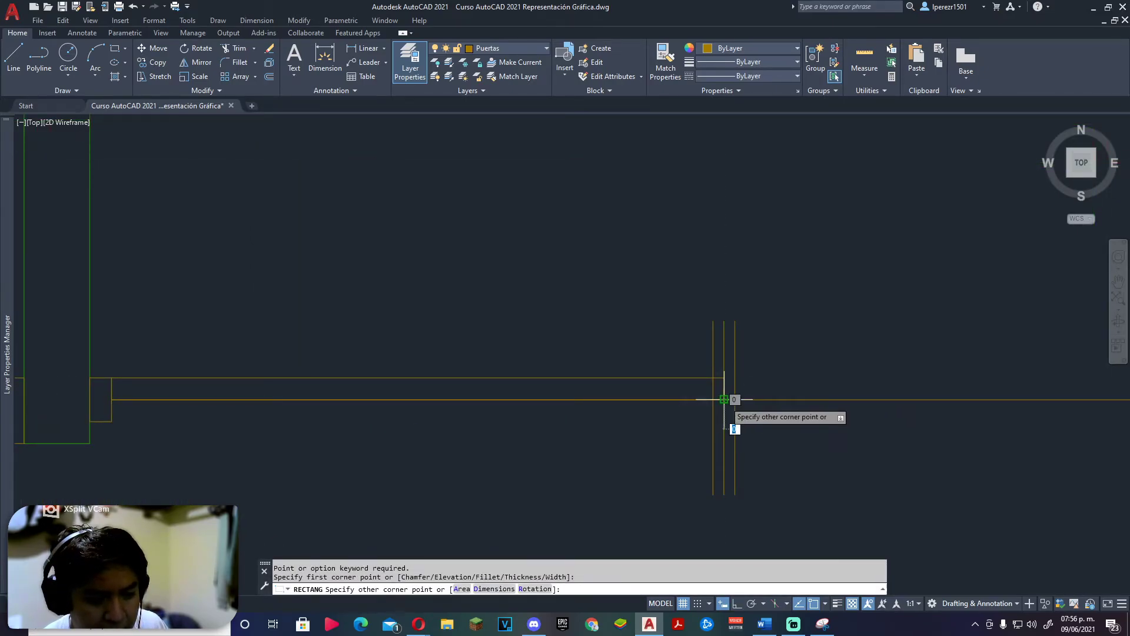
scroll(404, 405, down, 4)
key(Escape)
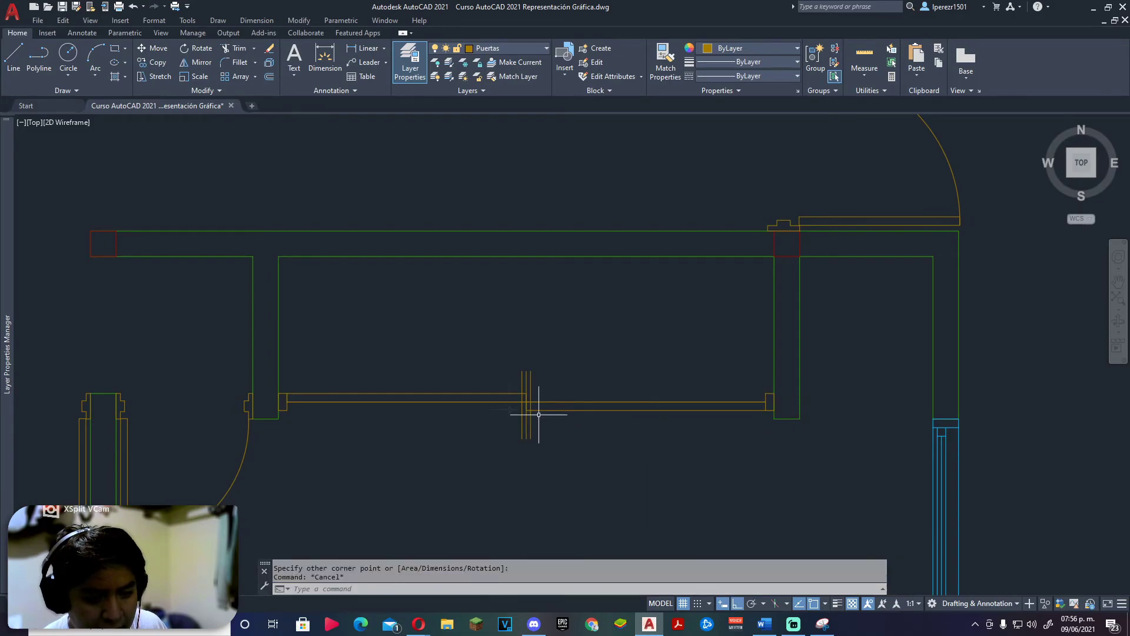
Step: Erase the extra lines in the closet opening, undoing an accidental door-line erase
drag(610, 349, 501, 393)
key(Delete)
scroll(516, 404, up, 2)
click(516, 404)
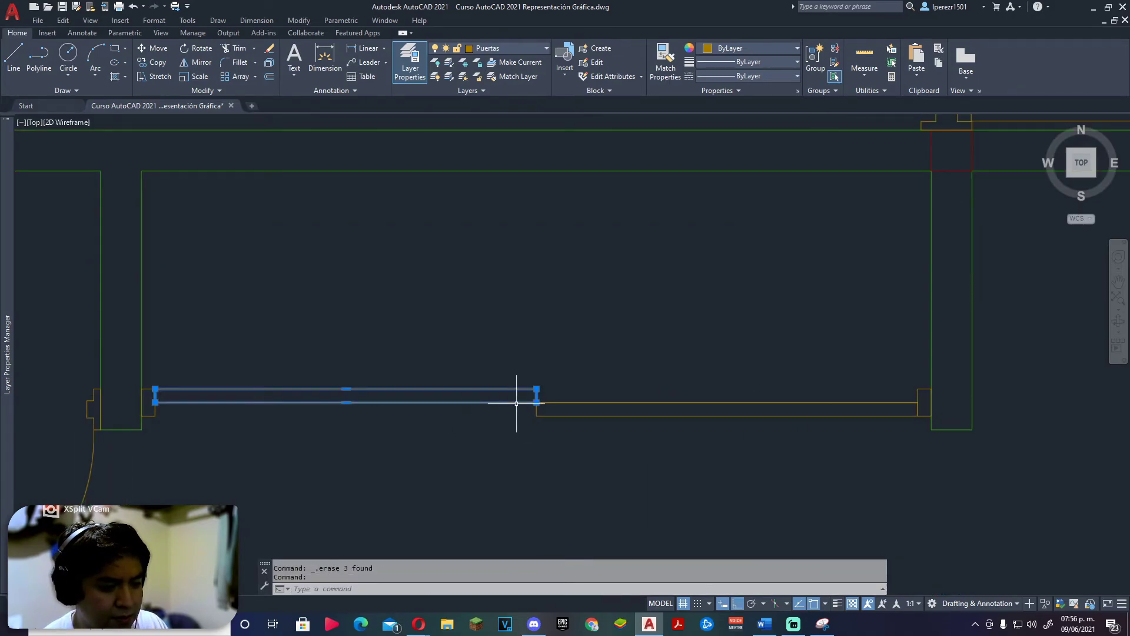
key(Escape)
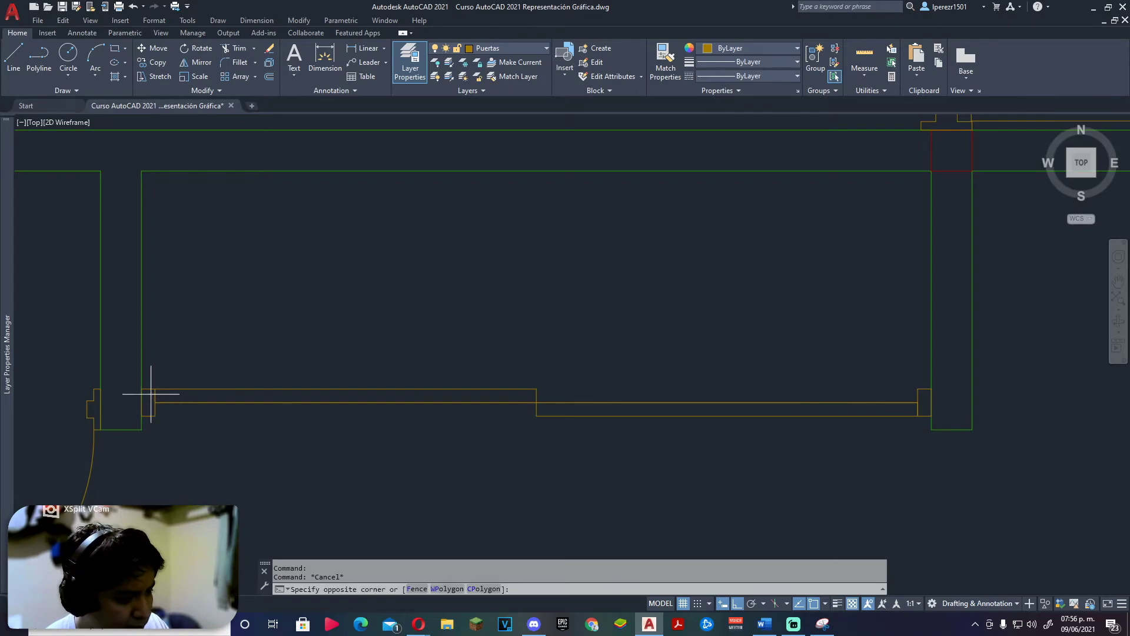
click(923, 412)
key(Delete)
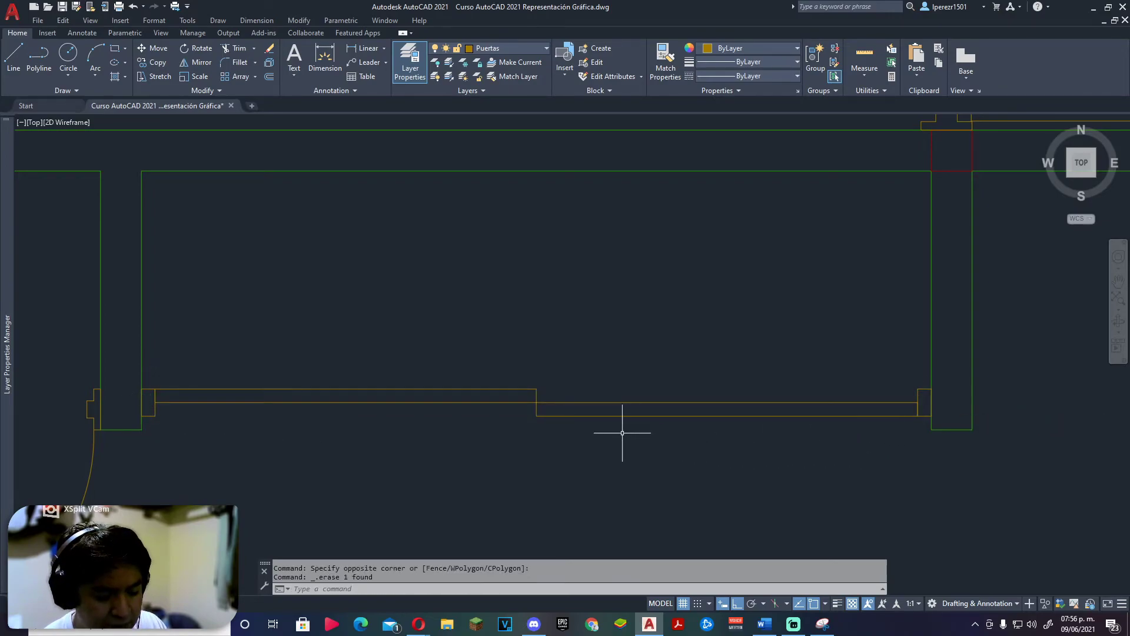
key(ctrl+z)
Step: Erase the three vertical jamb lines between the closet door panels
scroll(624, 431, down, 1)
scroll(560, 403, up, 3)
click(534, 398)
key(Escape)
click(424, 373)
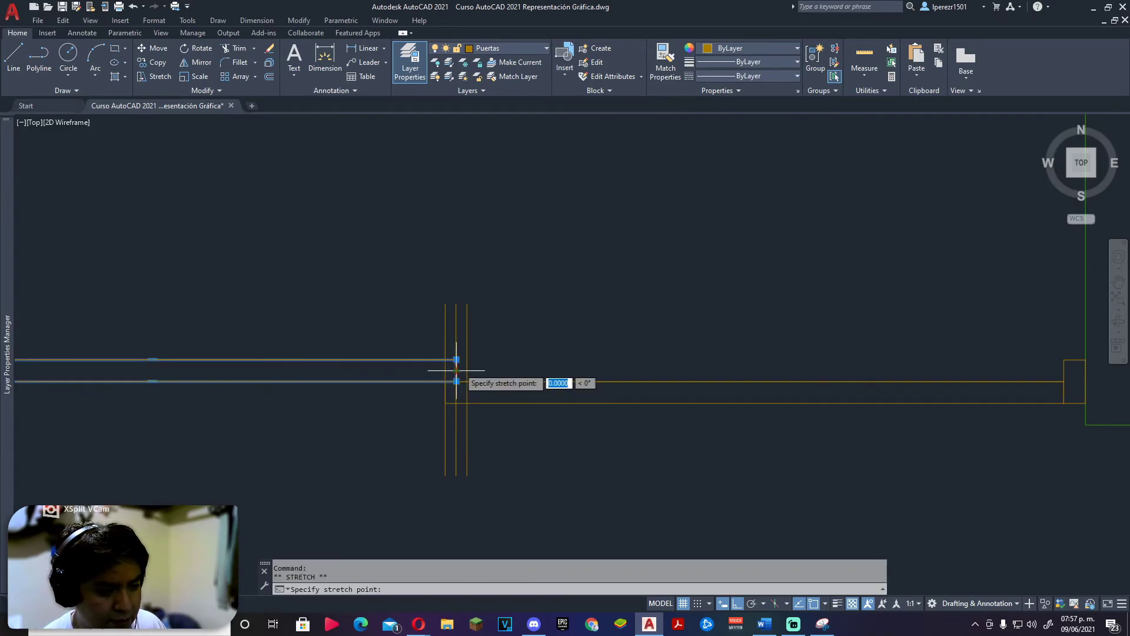
key(Escape)
drag(504, 308, 440, 376)
key(Delete)
Step: Erase the leftover line near the closet door
scroll(294, 391, down, 4)
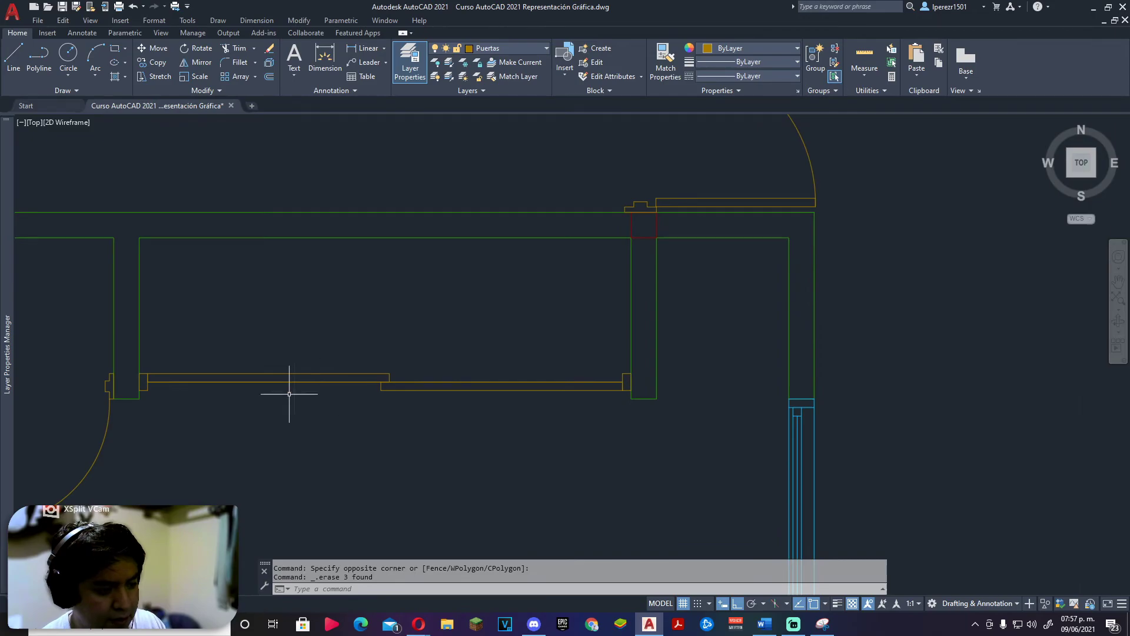
scroll(144, 376, up, 3)
scroll(144, 377, down, 3)
click(253, 380)
scroll(479, 373, up, 2)
scroll(363, 359, up, 1)
click(363, 359)
key(Delete)
scroll(365, 365, down, 2)
scroll(534, 383, down, 2)
scroll(534, 384, up, 1)
Step: Center the floor plan, then bring up the Puertas 5 - Closet 1 lesson in the browser
middle_drag(535, 384, 700, 373)
scroll(674, 382, down, 3)
scroll(647, 377, up, 3)
scroll(660, 365, down, 3)
key(alt+Tab)
click(79, 9)
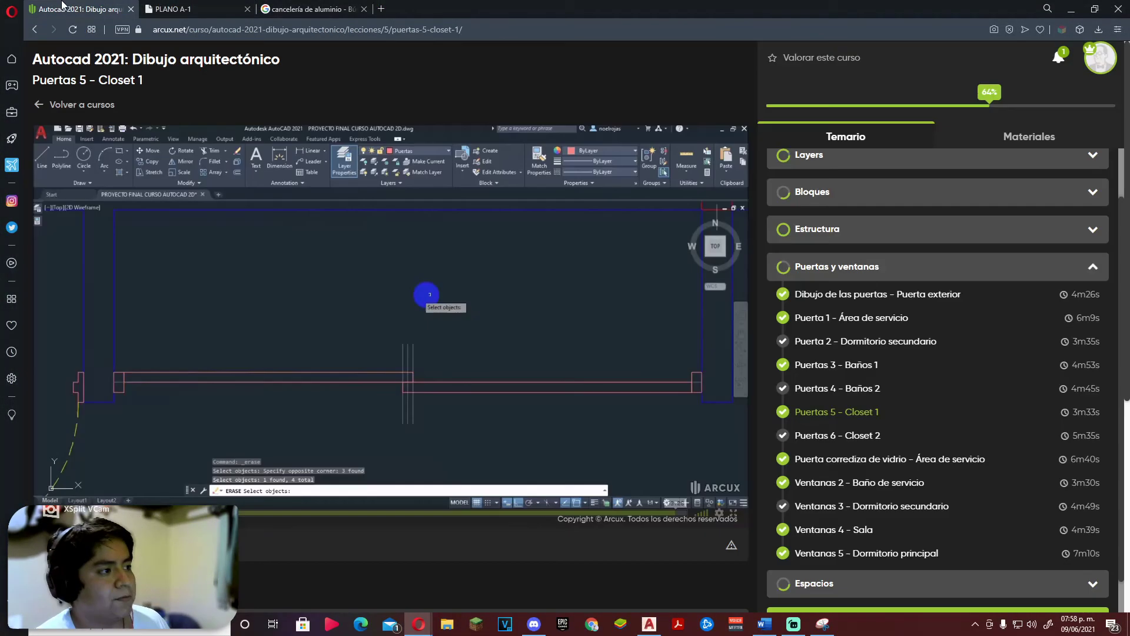
Step: Return to AutoCAD and zoom out to see the whole plan with its doors and windows
scroll(892, 387, down, 2)
key(alt+Tab)
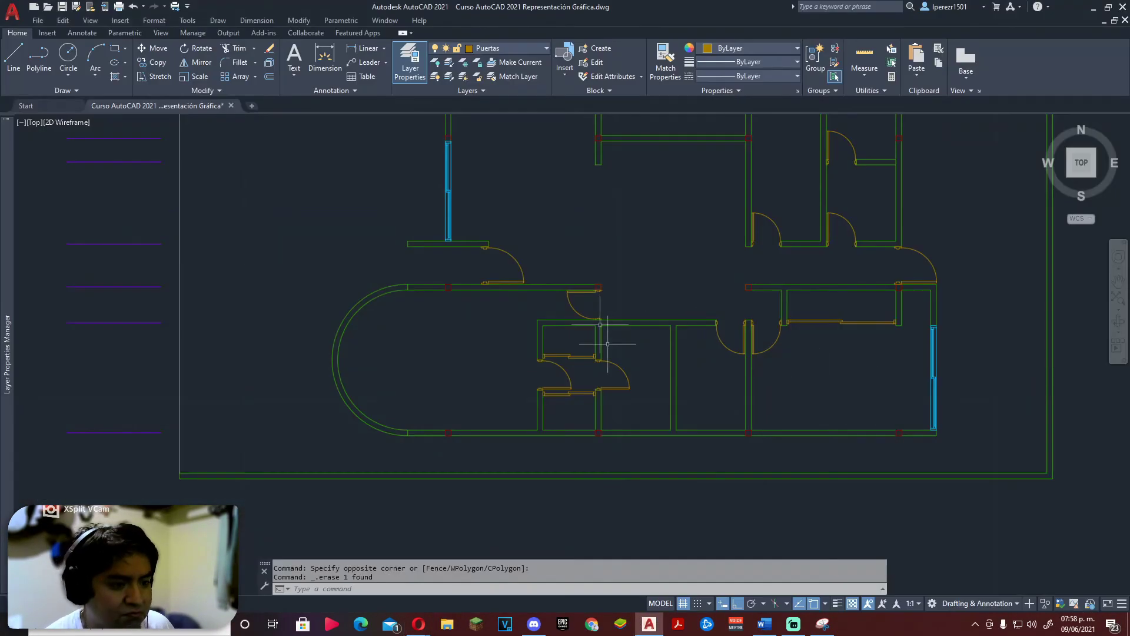
scroll(784, 423, down, 2)
scroll(784, 423, up, 1)
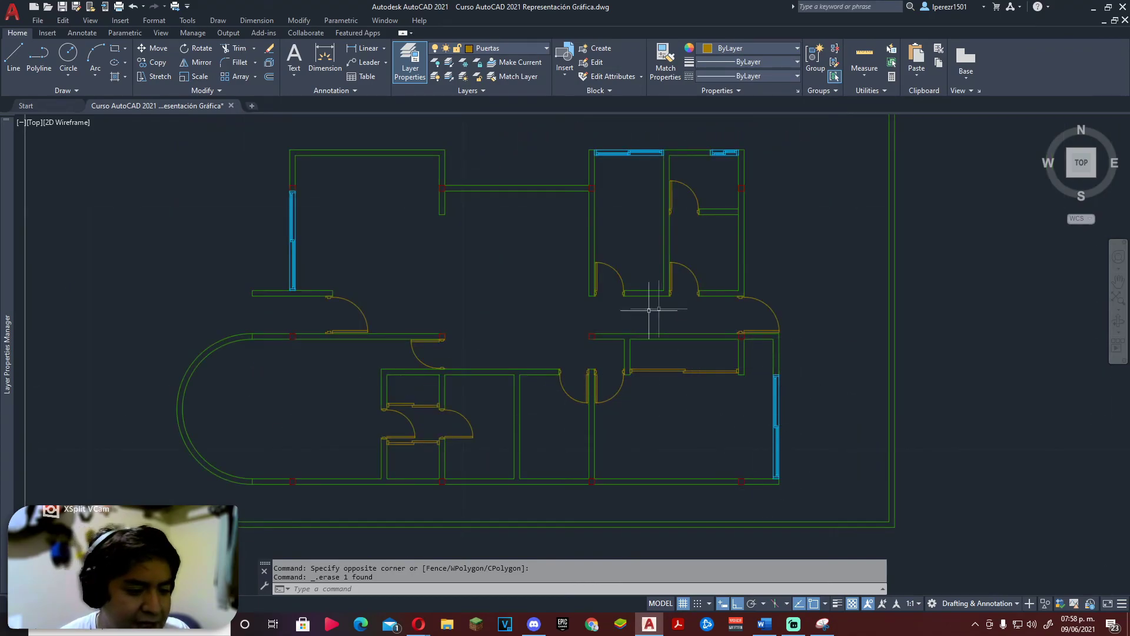